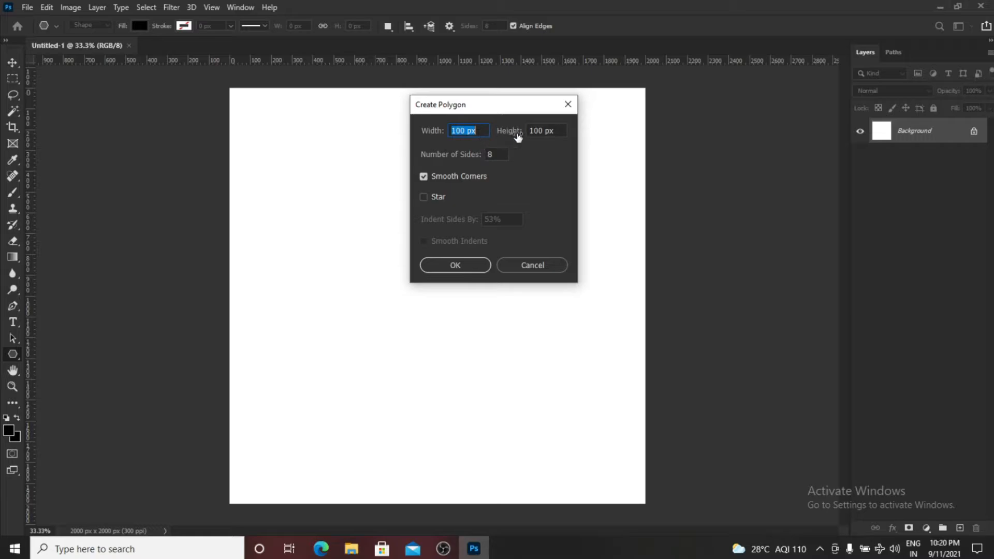
Create a 3-sided polygon with smooth corners, 100 px wide and 100 px high
right_click(498, 154)
left_click(475, 157)
left_click(451, 266)
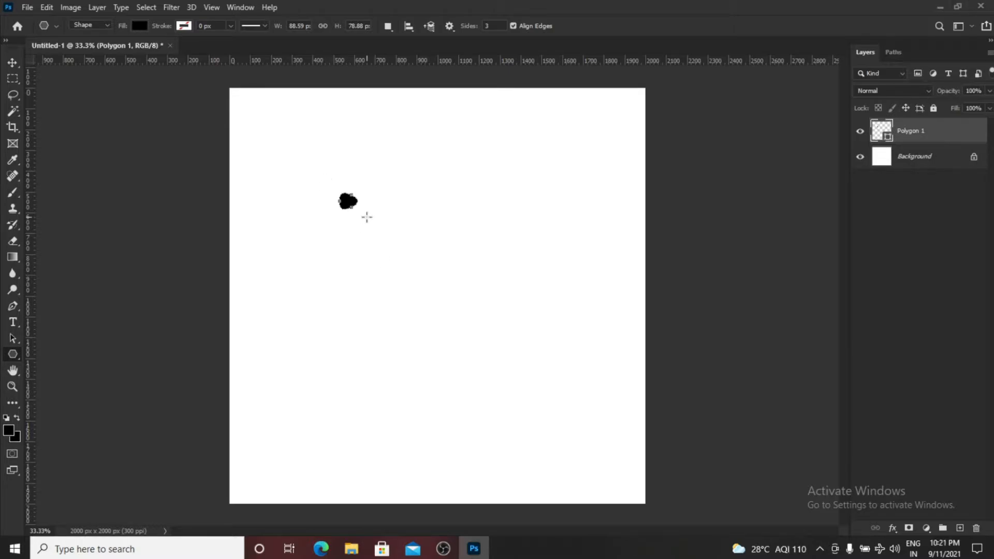
Scale the polygon up to about 869% and rotate it -90° so that its tip points up
key("ctrl+t")
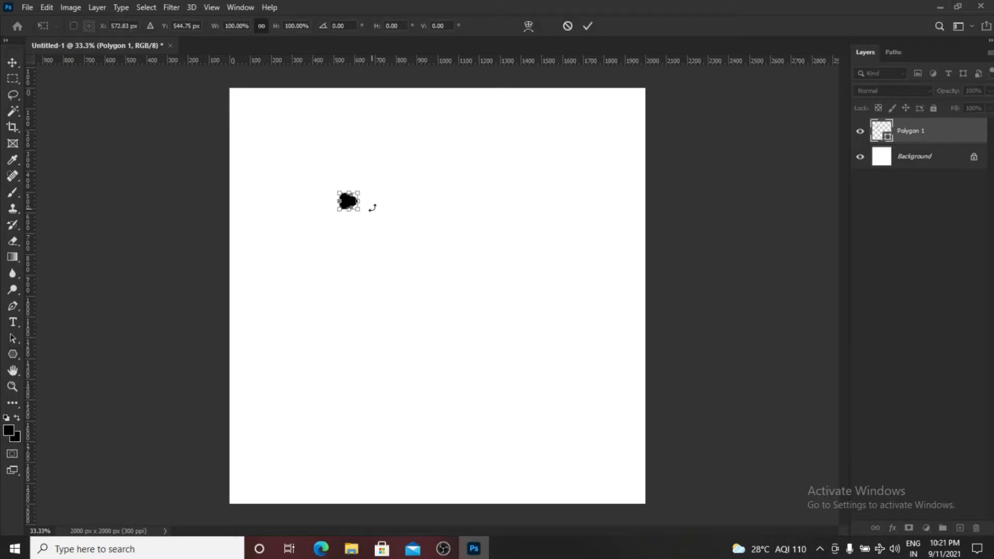
left_click_drag(358, 210, 490, 337)
left_click_drag(526, 178, 326, 158)
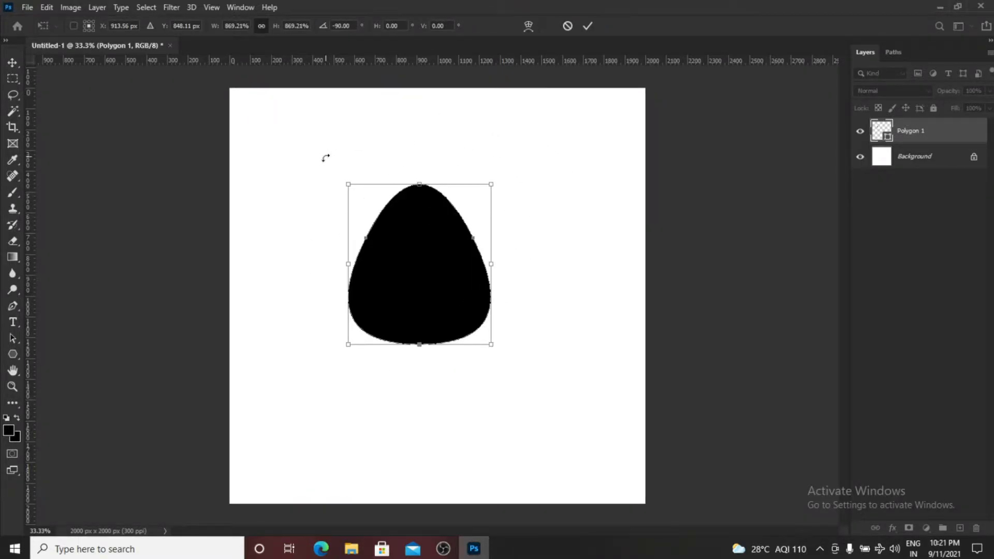
key("Return")
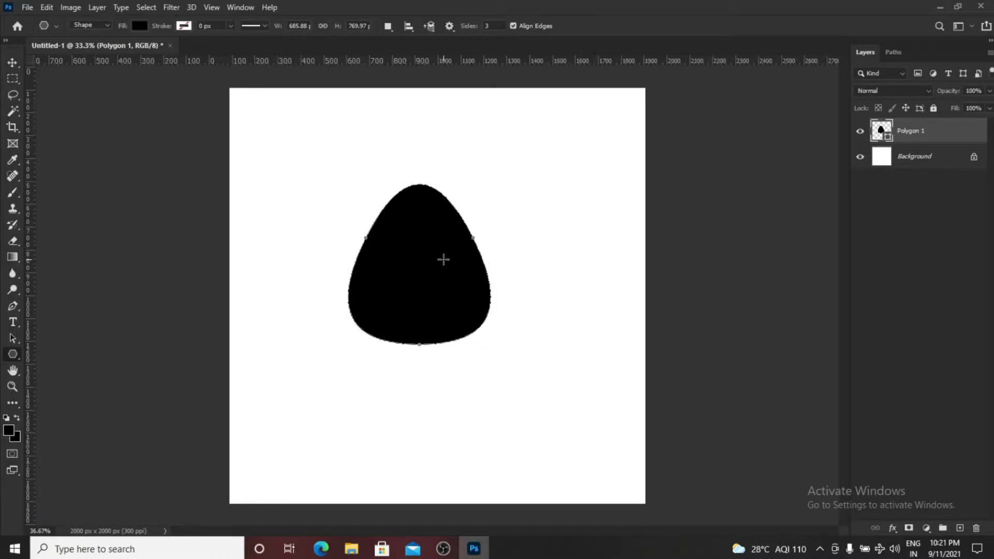
Reduce the rounded triangle's height to about 95%, keeping its width and base in place
scroll(442, 261, "up", 1)
scroll(442, 261, "down", 1)
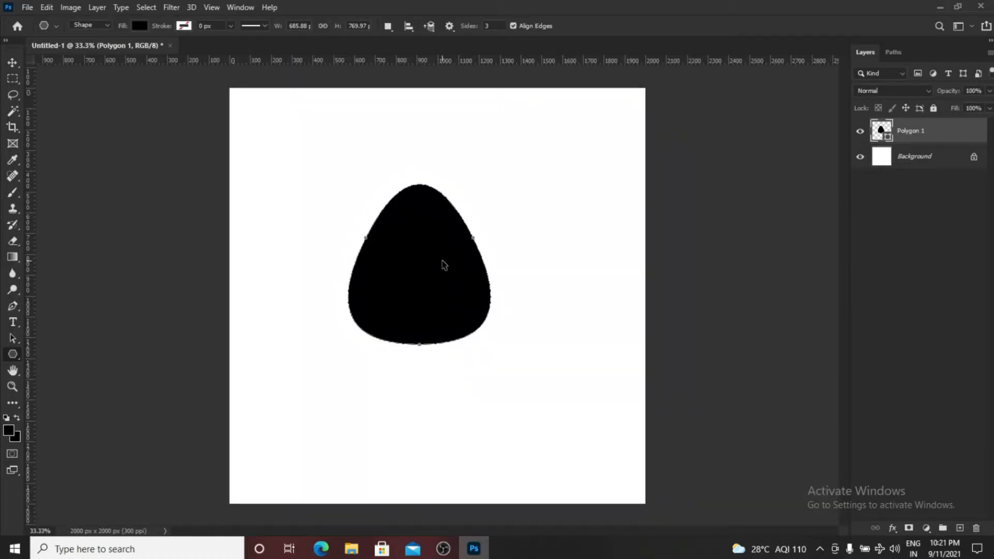
key("ctrl+t")
mouse_move(421, 182)
left_mouse_down()
mouse_move(421, 172)
mouse_move(416, 194)
left_mouse_up()
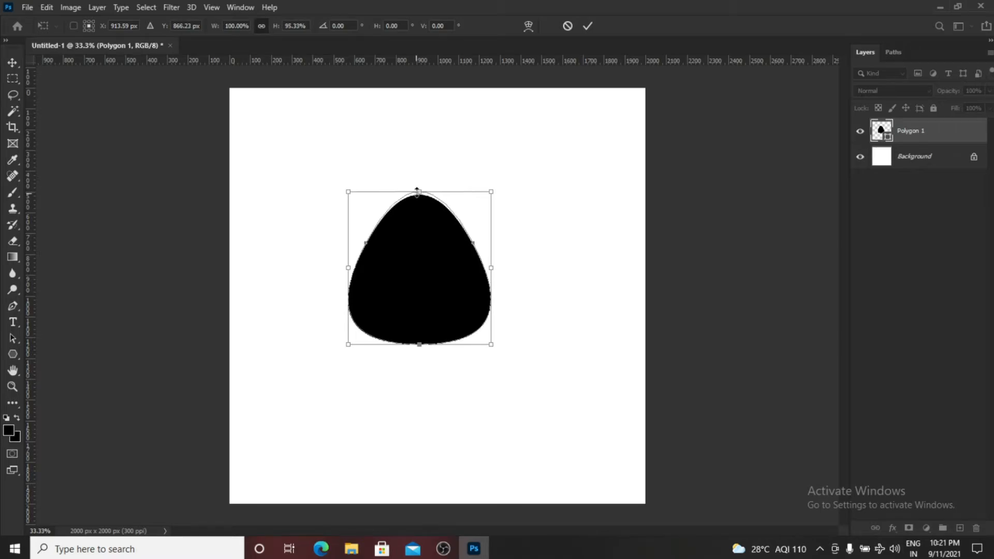
key("Return")
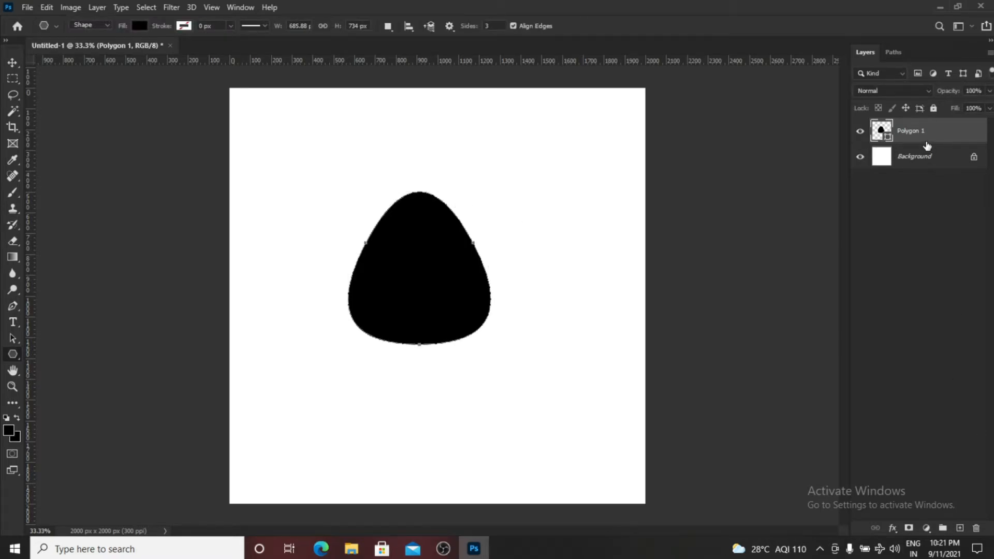
Add a stroke layer style to the Polygon 1 layer and colour it orange-red (#ed4100)
right_click(926, 146)
left_click(832, 26)
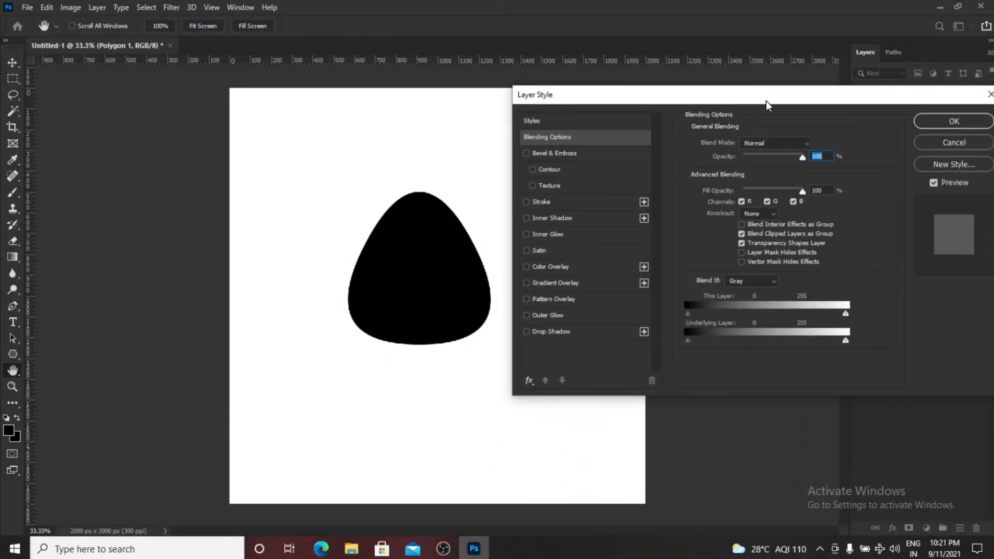
left_click(545, 200)
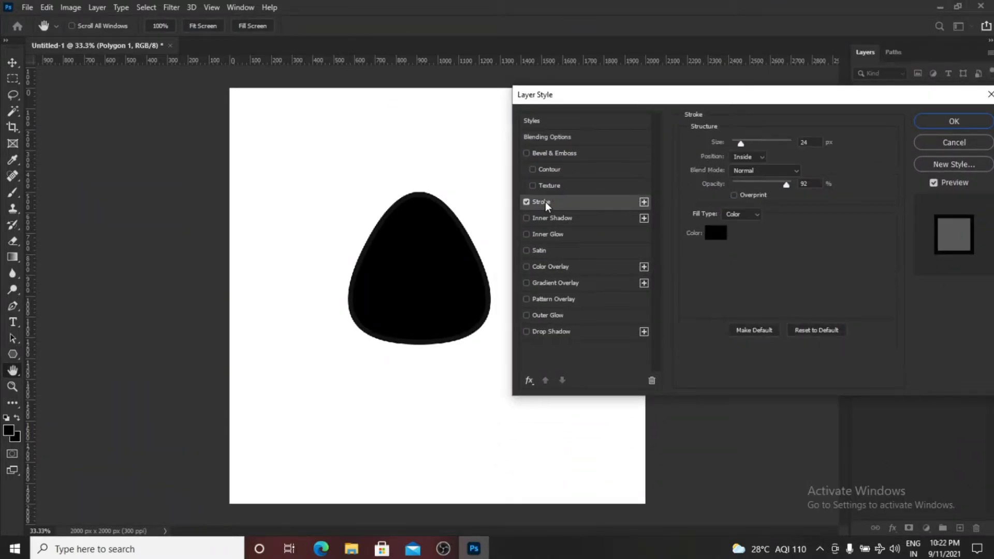
left_click(714, 239)
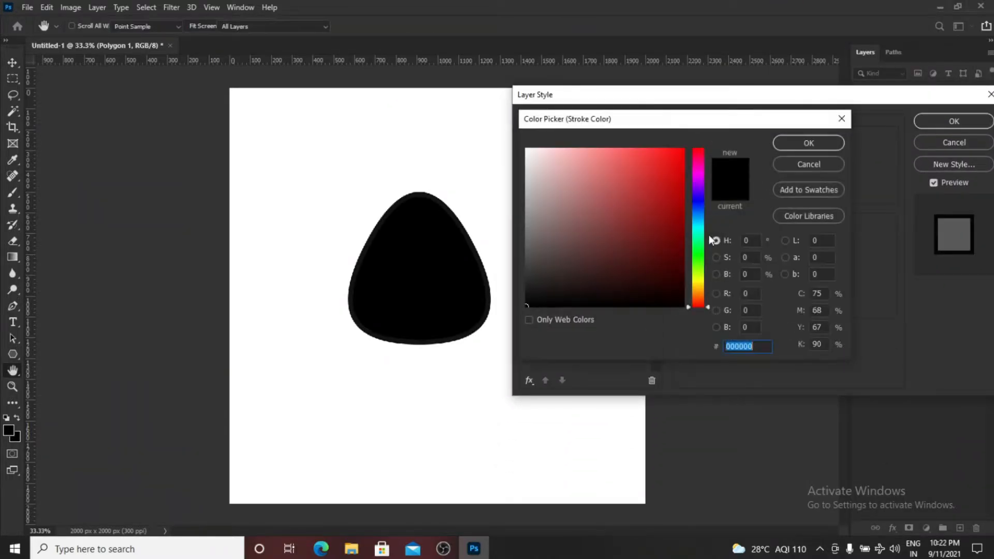
left_click(716, 262)
left_click(715, 274)
left_click(716, 294)
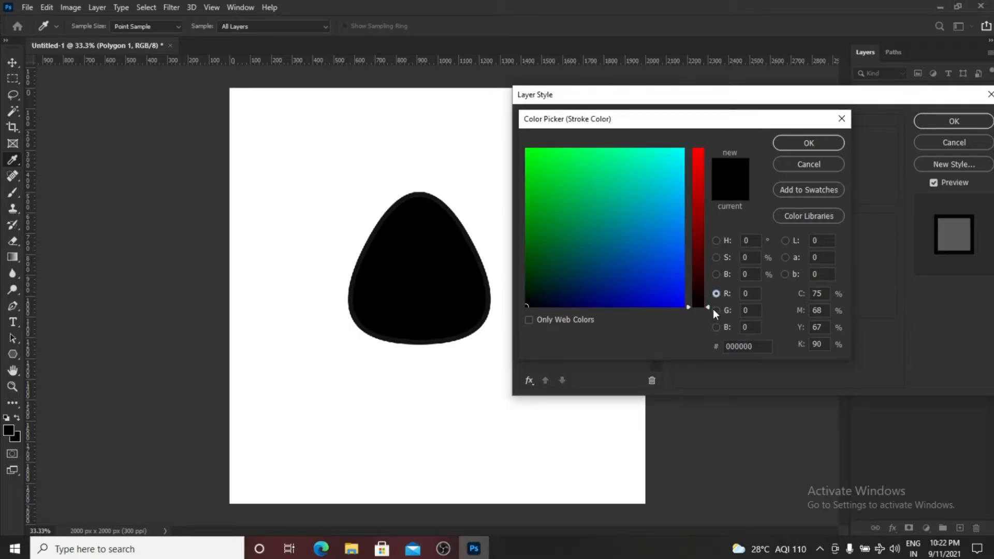
left_click(716, 310)
left_click(716, 328)
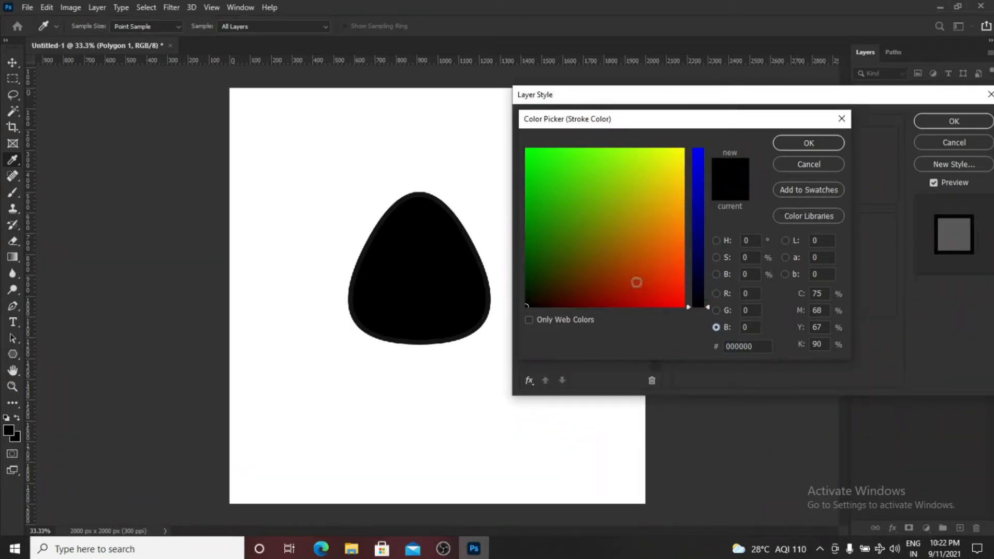
mouse_move(637, 282)
left_mouse_down()
mouse_move(668, 279)
mouse_move(673, 266)
left_mouse_up()
left_click(801, 145)
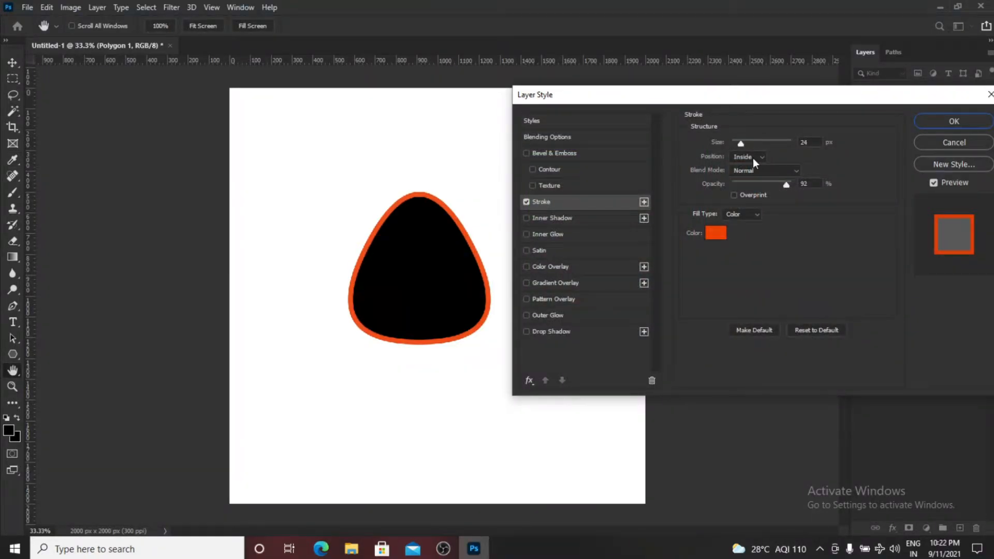
Set the stroke to 27 px, position Inside, blend mode Normal and 100% opacity, and apply the layer style
left_click(754, 161)
mouse_move(741, 142)
left_mouse_down()
mouse_move(762, 142)
mouse_move(742, 144)
left_mouse_up()
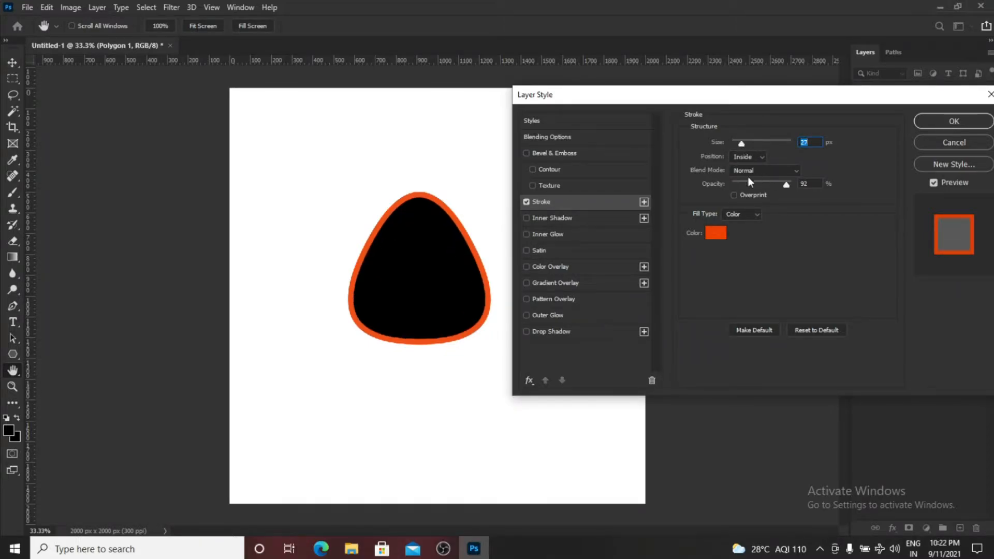
left_click(758, 158)
left_click(758, 159)
left_click(767, 172)
left_click(768, 171)
mouse_move(786, 184)
left_mouse_down()
mouse_move(768, 185)
mouse_move(791, 185)
left_mouse_up()
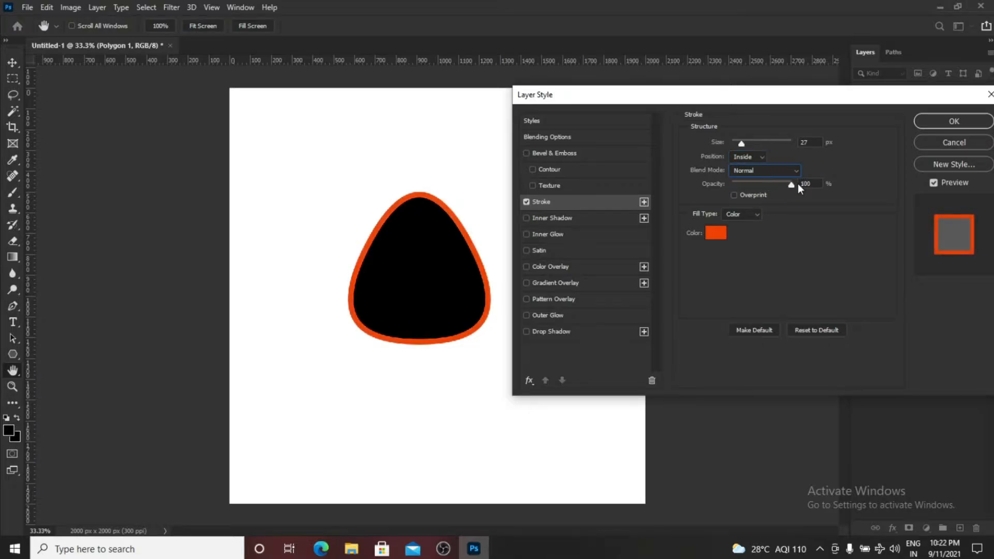
left_click(929, 122)
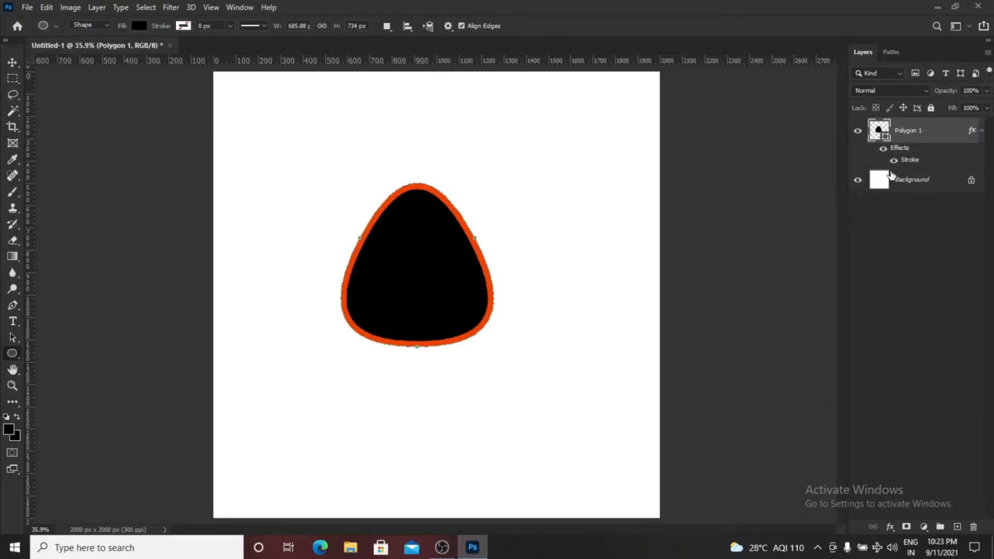
Draw a circle about 290 px across on a layer above Background and move it to the upper right of the triangle
left_click(918, 177)
left_click_drag(281, 169, 345, 232)
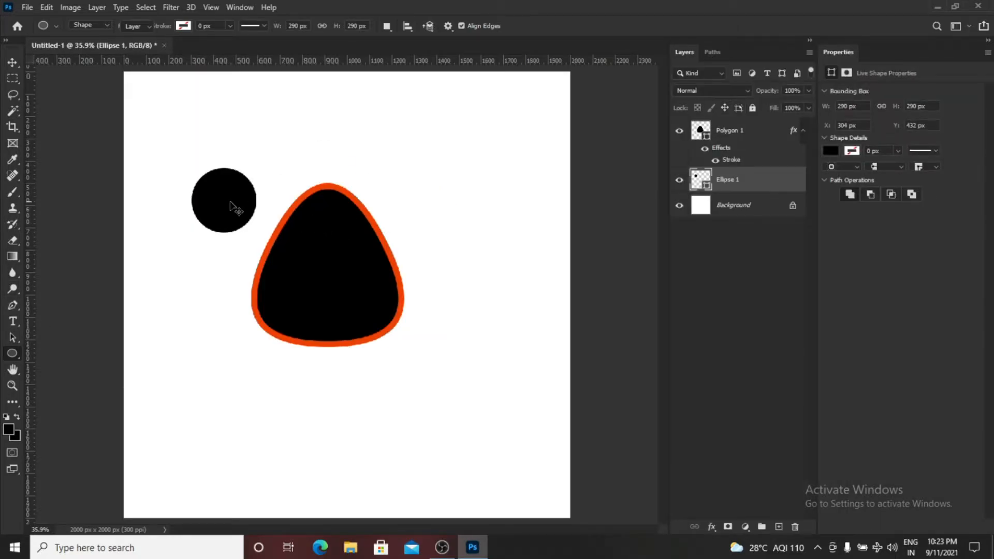
key("v")
left_click_drag(233, 204, 496, 185)
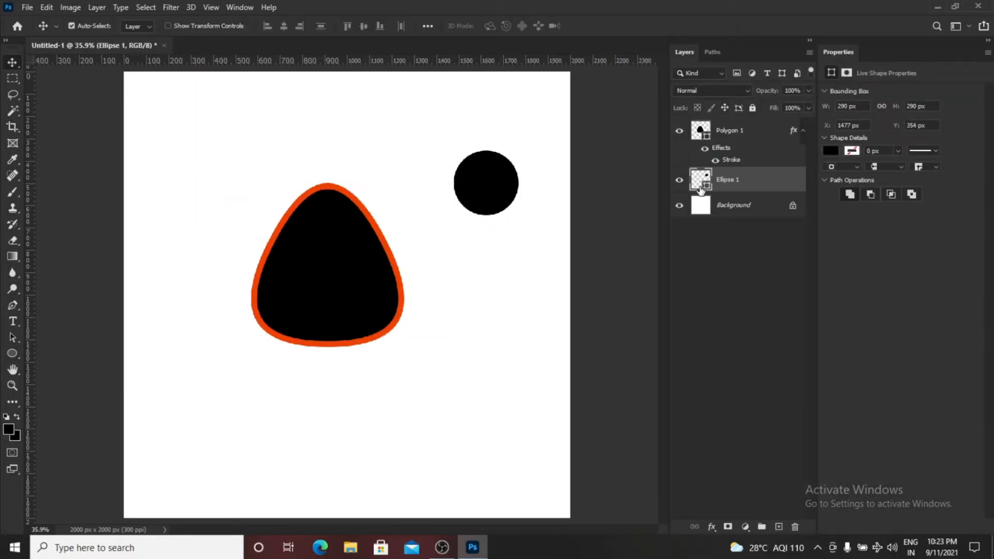
Fill the circle with the orange-red sampled from the triangle's stroke
double_click(701, 189)
left_click(354, 205)
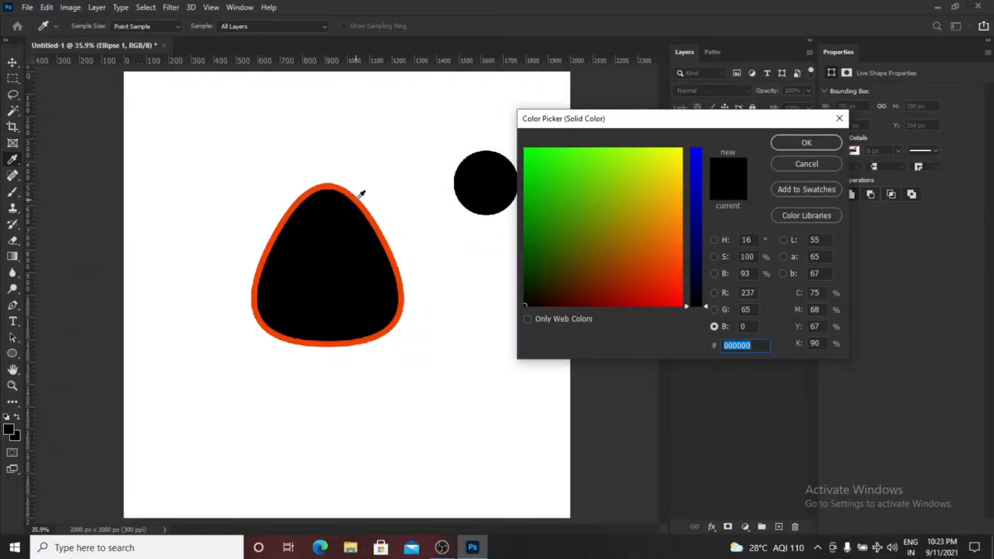
left_click(800, 144)
Bring the circle's layer above Polygon 1 and centre the circle horizontally on the triangle, closing the Properties panel group
left_click_drag(493, 181, 322, 277)
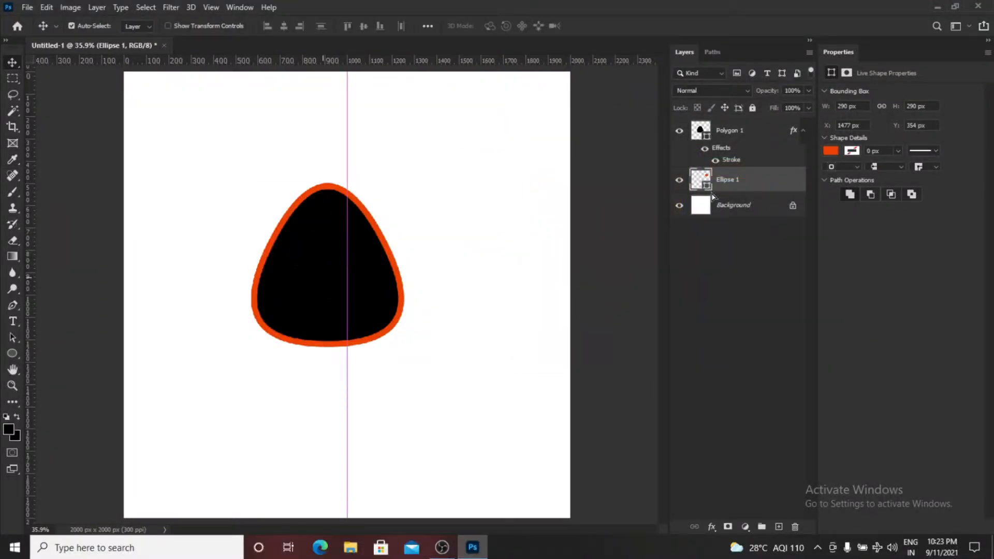
left_click_drag(739, 131, 738, 125)
left_click(987, 52)
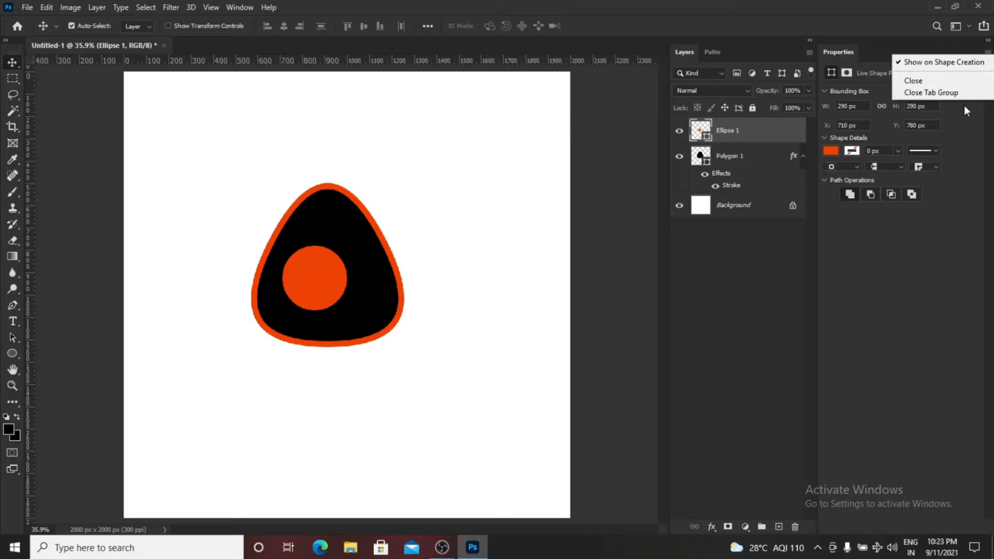
left_click(916, 92)
left_click_drag(413, 270, 426, 270)
Enlarge the circle to about 120% and position it in the middle of the triangle
key("ctrl+t")
left_click_drag(450, 311, 428, 287)
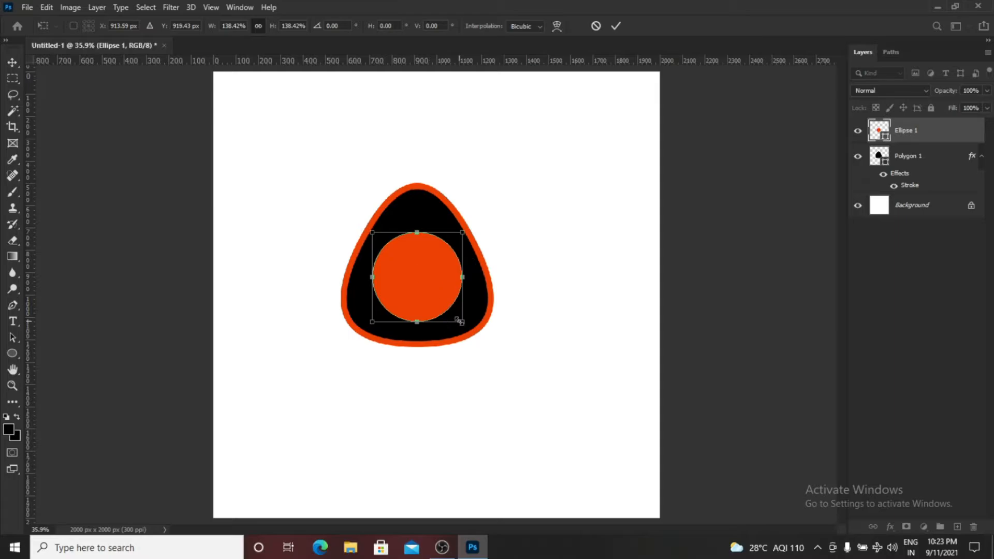
left_click_drag(462, 318, 434, 292)
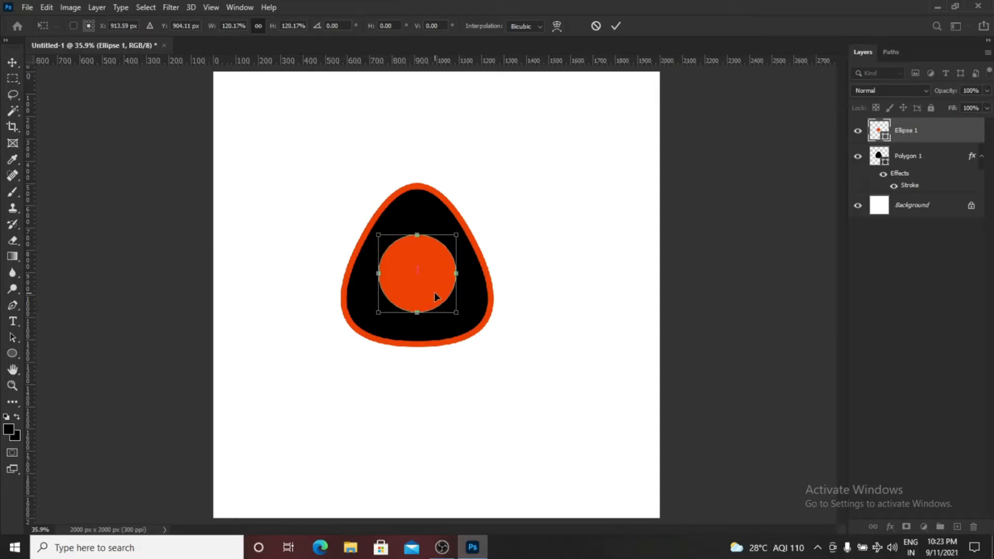
key("Return")
Draw an upright rectangle about 93 by 243 px beside the triangle, on a layer just above Background
left_click(895, 184)
left_click(925, 206)
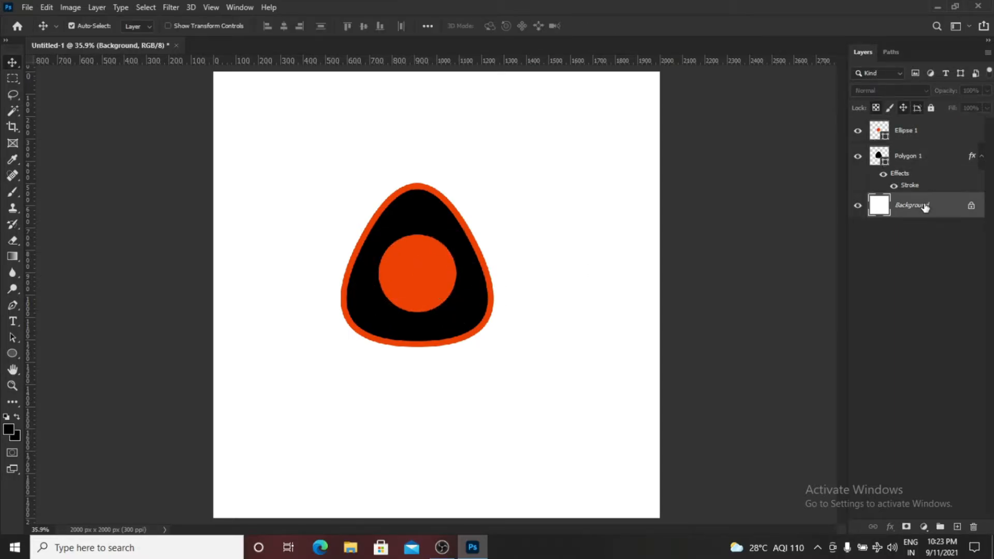
left_click(13, 352)
right_click(14, 352)
left_click(99, 354)
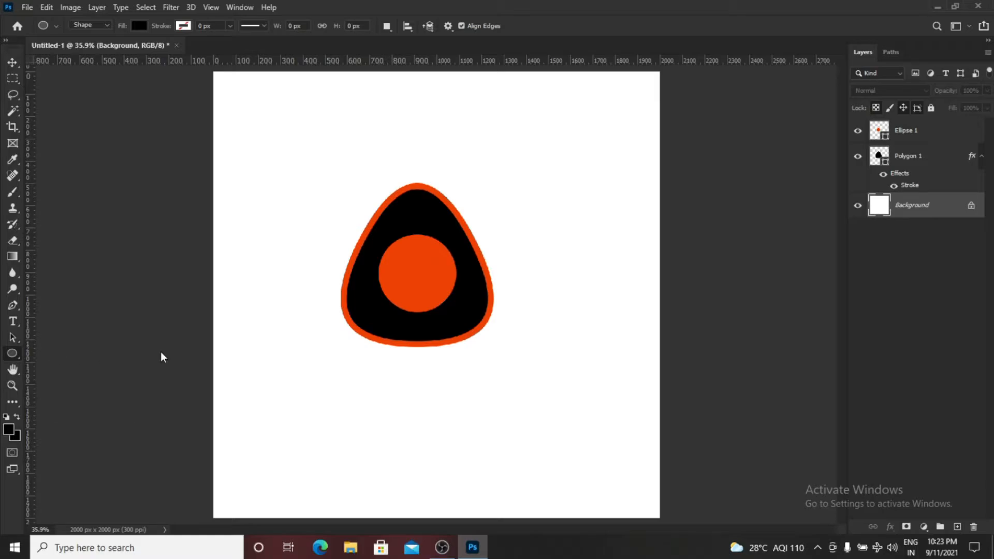
left_click_drag(289, 207, 311, 260)
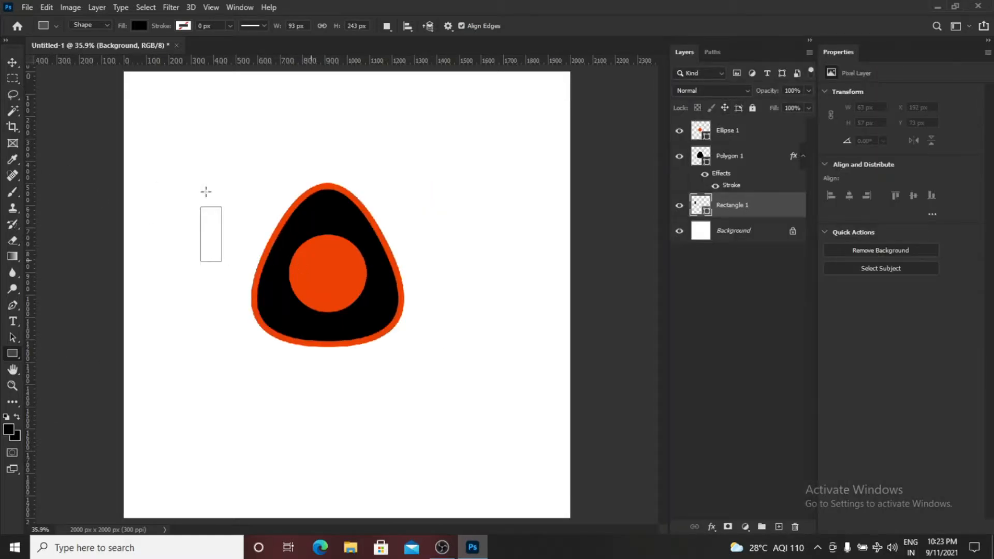
Fill the rectangle with the orange-red sampled from the circle
left_click(13, 62)
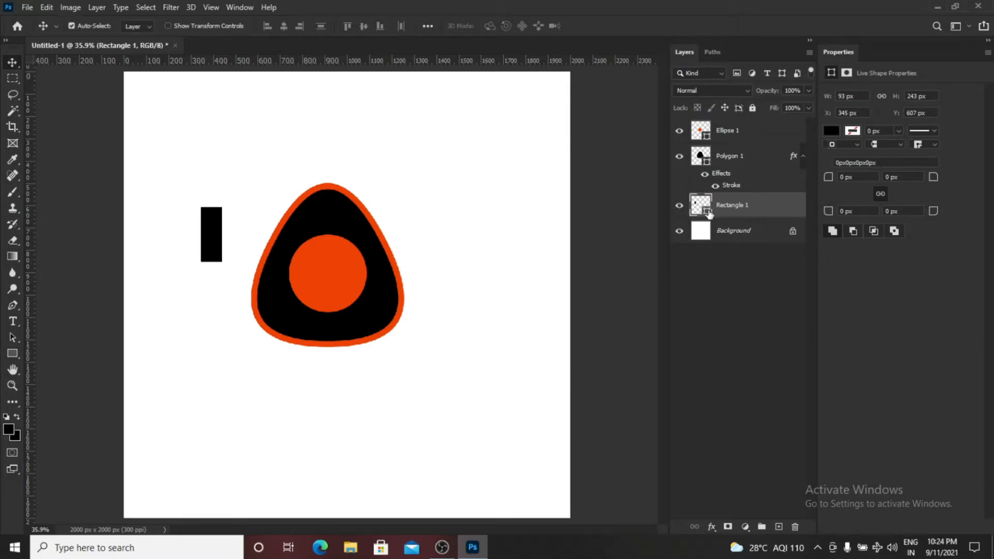
double_click(708, 211)
left_click(343, 260)
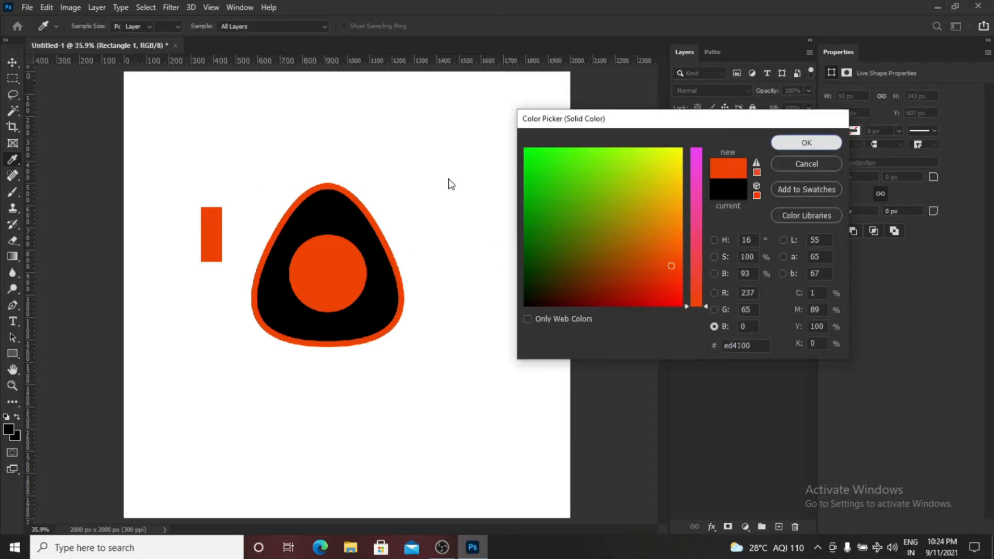
key("Return")
Move the rectangle over the circle's lower left side and place its layer between Ellipse 1 and Polygon 1
left_click_drag(216, 233, 315, 272)
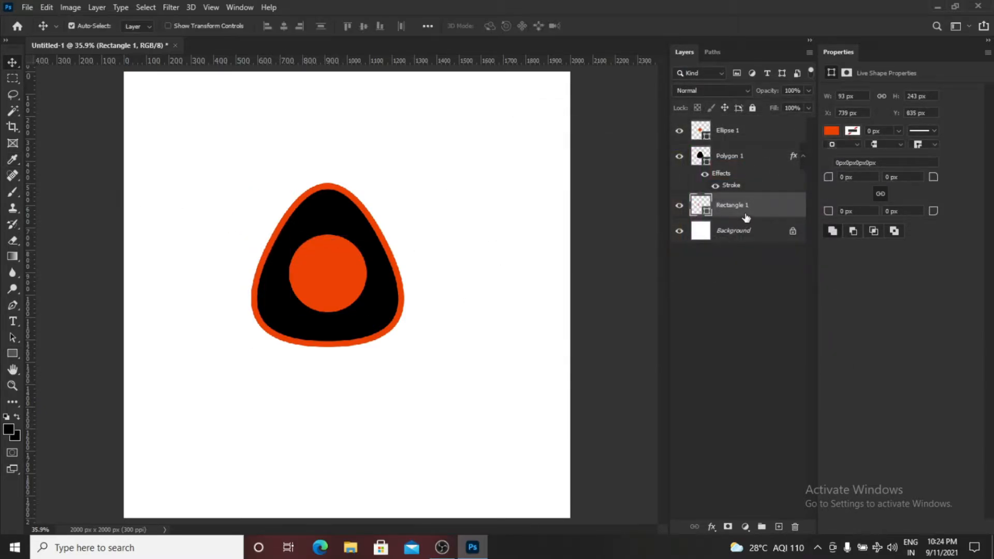
left_click_drag(745, 217, 754, 150)
scroll(313, 333, "up", 1)
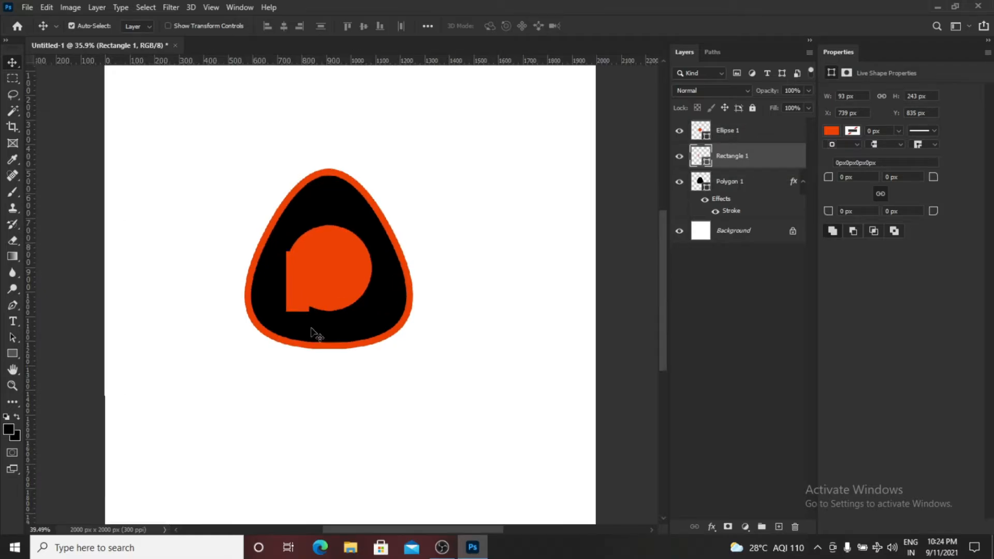
scroll(298, 282, "up", 5)
mouse_move(282, 308)
left_mouse_down()
mouse_move(293, 313)
mouse_move(275, 307)
left_mouse_up()
scroll(278, 233, "up", 2)
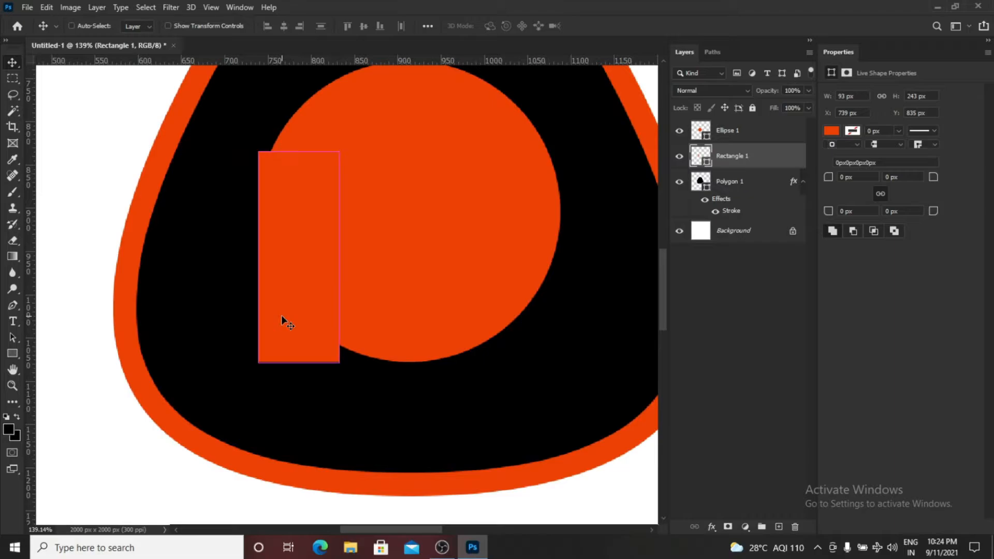
Nudge the rectangle down along the circle's left side to about X 741 px, Y 874 px so its lower end extends below the circle
key("ctrl+t")
key("Right")
key("Right")
key("Right")
key("Right")
key("Right")
key("Right")
key("Right")
key("Right")
key("Right")
key("Right")
key("Right")
key("Right")
key("Right")
key("Right")
key("Right")
key("Right")
key("Right")
key("Right")
key("Right")
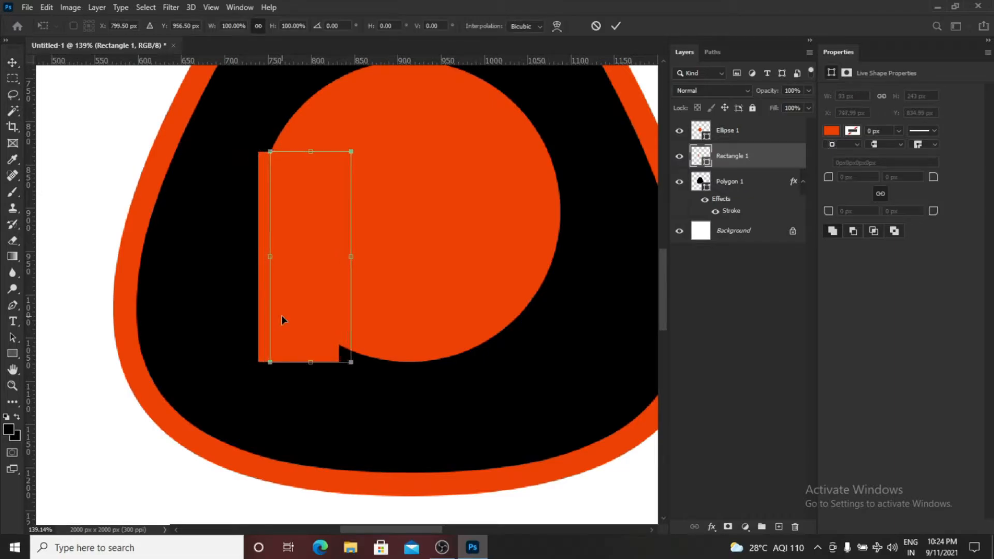
key("Left")
key("Left")
key("Down")
key("Down")
key("Down")
key("Down")
key("Down")
key("Down")
key("Down")
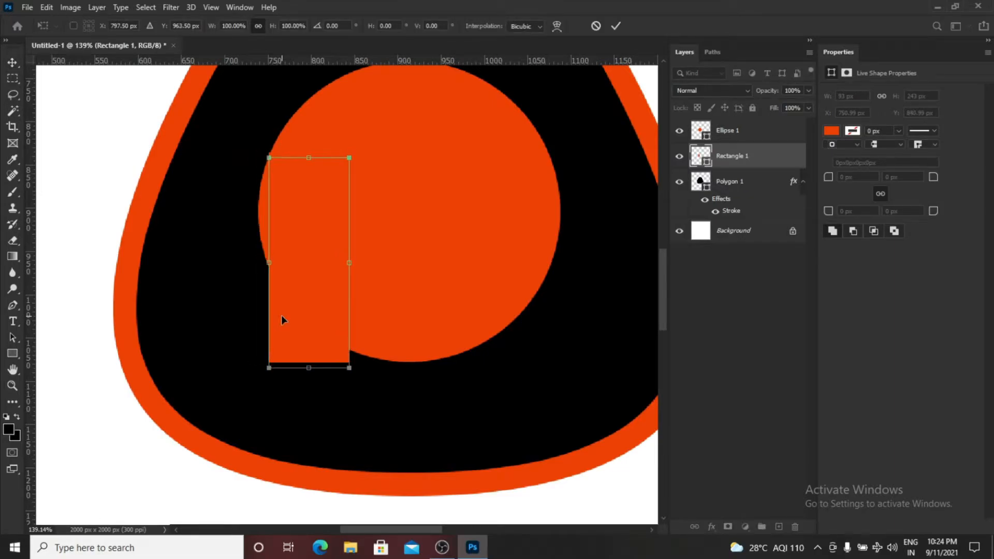
key("Down")
key("Down")
key("Down")
key("Down")
key("Down")
key("Down")
key("Down")
key("Down")
key("Down")
key("Down")
key("Left")
key("Left")
key("Left")
key("Down")
key("Down")
key("Down")
key("Down")
key("Down")
key("Down")
key("Down")
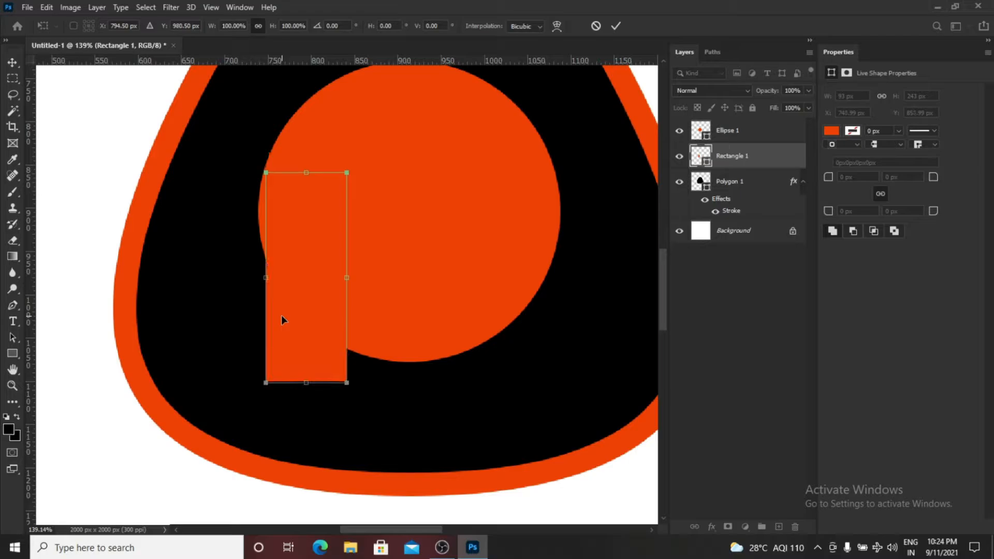
key("Down")
key("Down")
key("Down")
key("Down")
key("Down")
key("Down")
key("Down")
key("Down")
key("Down")
key("Down")
key("Down")
key("Down")
key("Down")
key("Down")
key("Down")
key("Left")
key("Left")
key("Left")
key("Left")
key("Left")
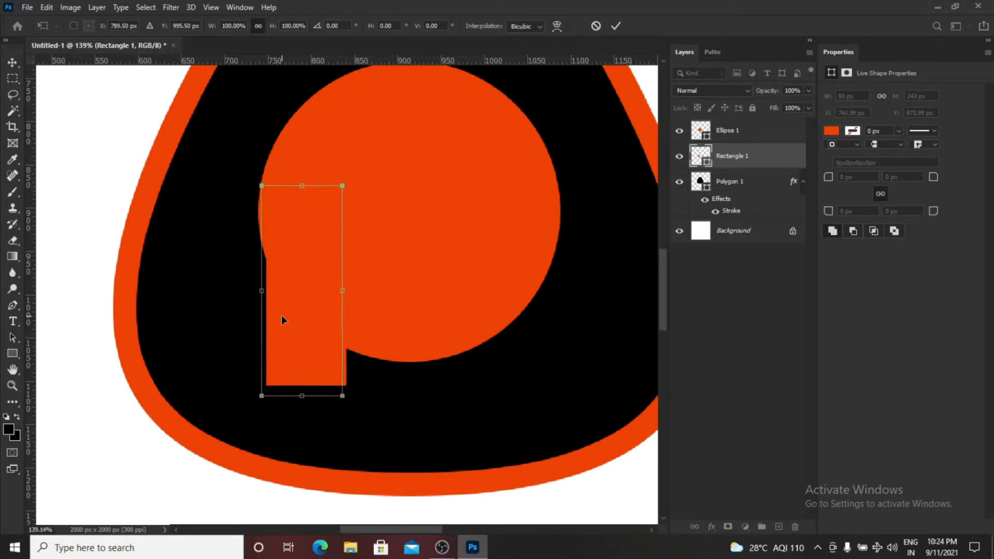
key("Left")
key("Left")
key("Return")
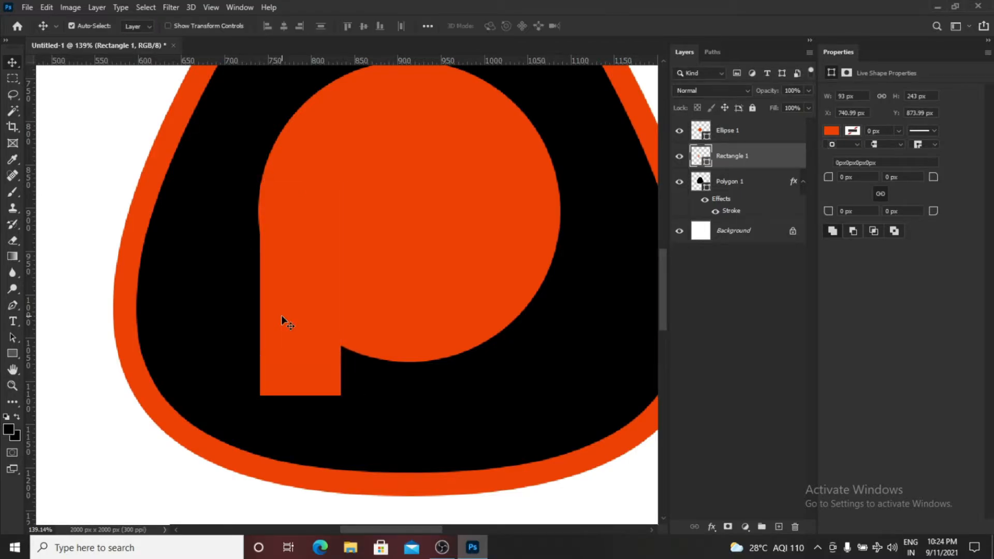
Align the rectangle at about X 740 px, Y 885 px with the circle's left edge and shorten its lower end to about 234 px high
key("ctrl+t")
key("Left")
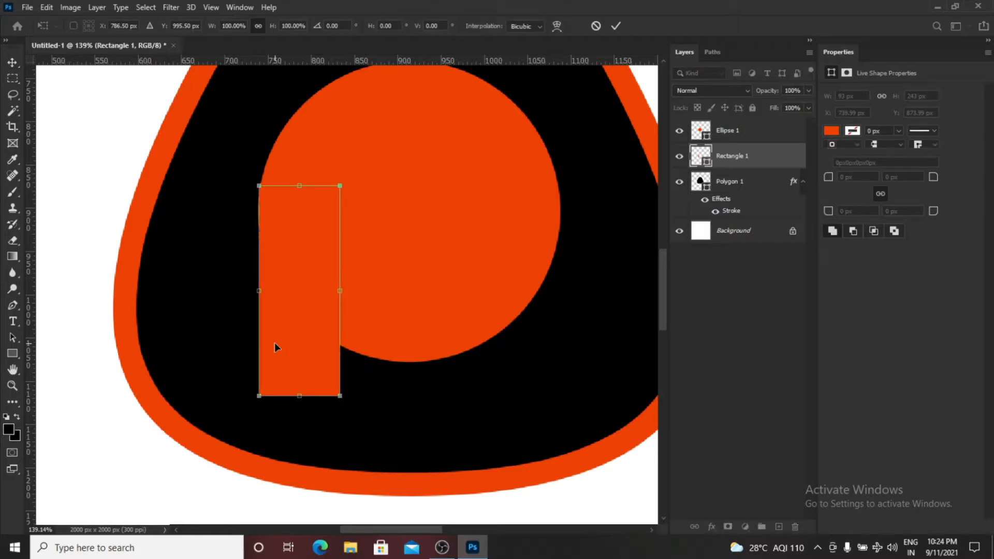
key("Down")
key("Down")
key("Down")
key("Down")
key("Down")
key("Down")
key("Down")
key("Down")
key("Down")
key("Down")
key("Down")
key("Down")
key("Up")
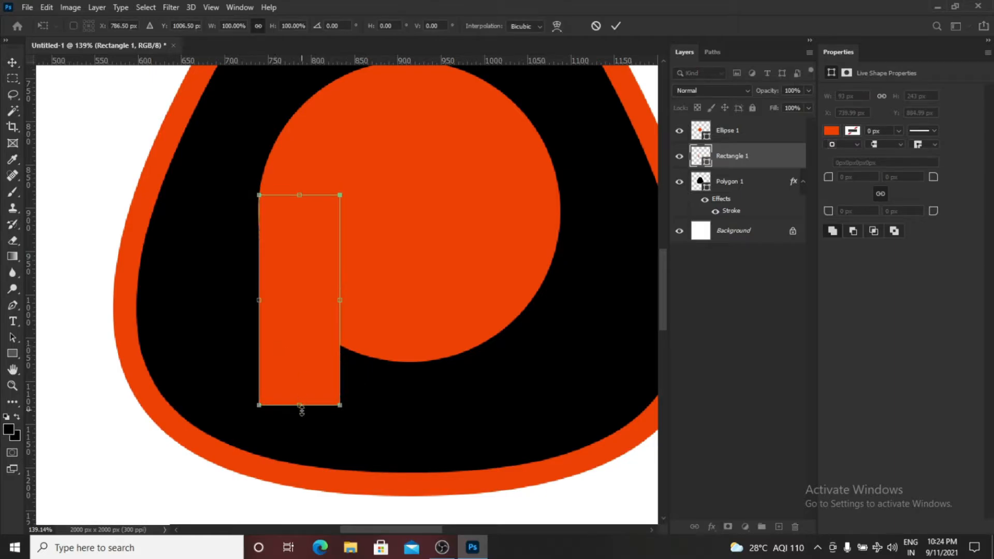
left_click_drag(299, 406, 300, 397)
key("Return")
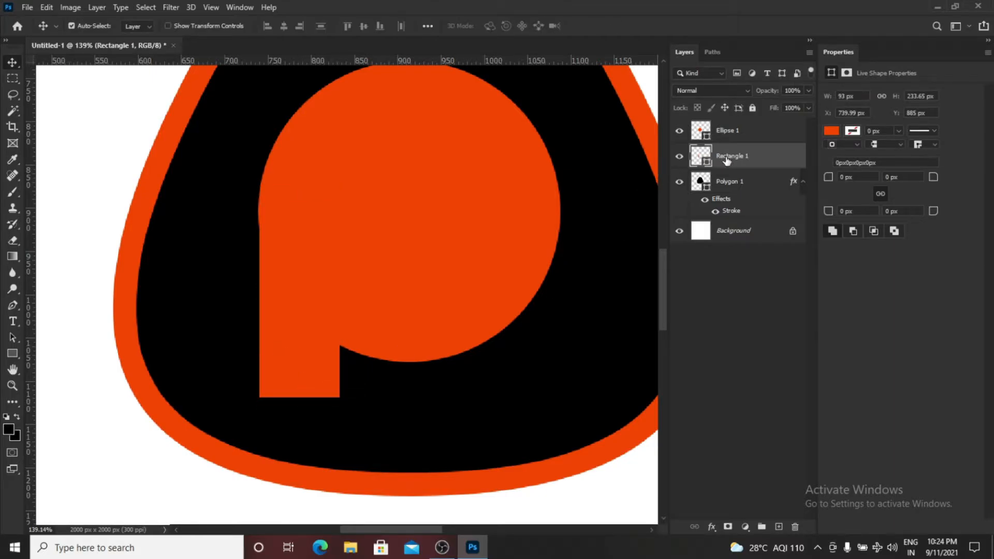
key("ctrl+0")
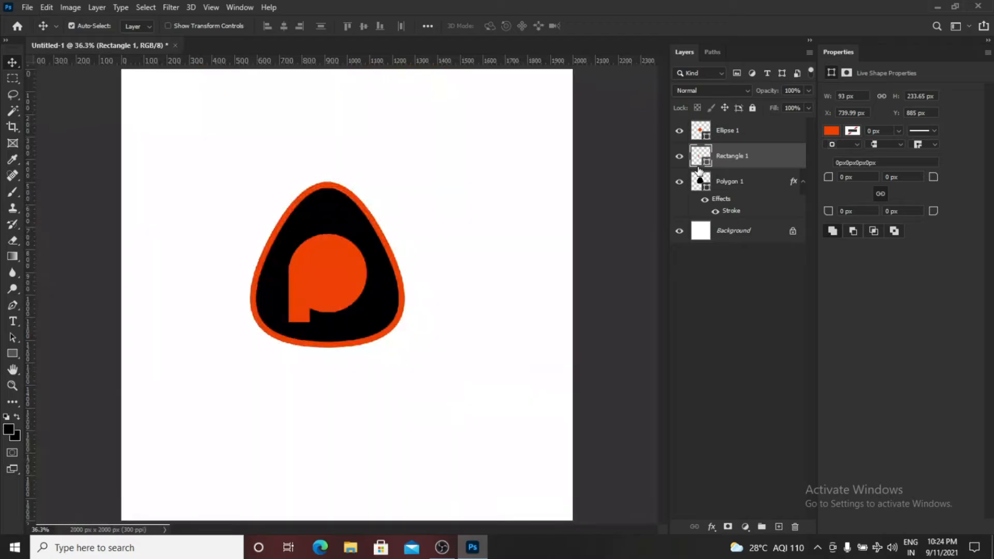
Close the Properties panel and fit the whole canvas in the view
left_click(987, 53)
left_click(947, 91)
key("ctrl+0")
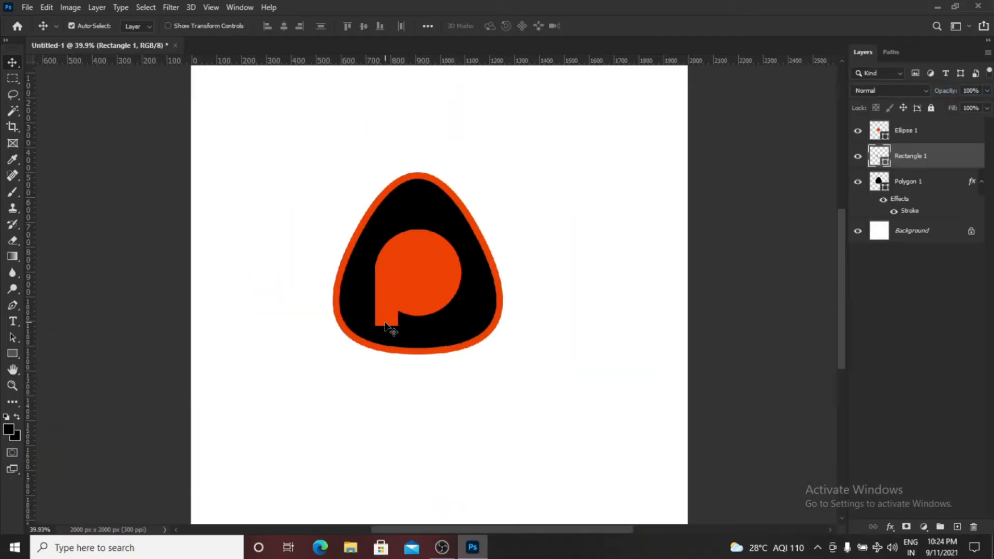
Give the Ellipse 1 layer a drop shadow with angle 1°, distance 16 px, spread 15% and size 40 px
left_click(402, 303)
right_click(912, 134)
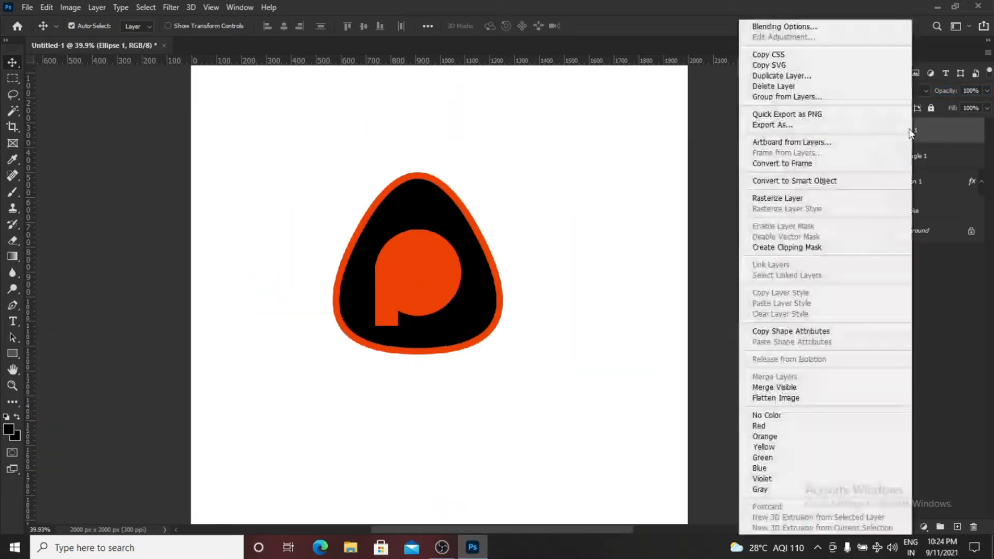
left_click(809, 28)
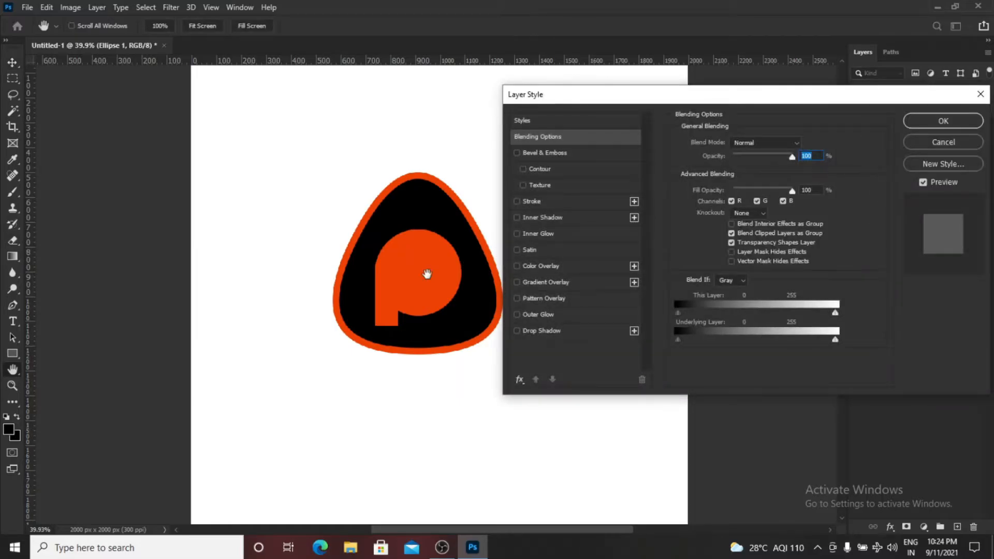
left_click(542, 332)
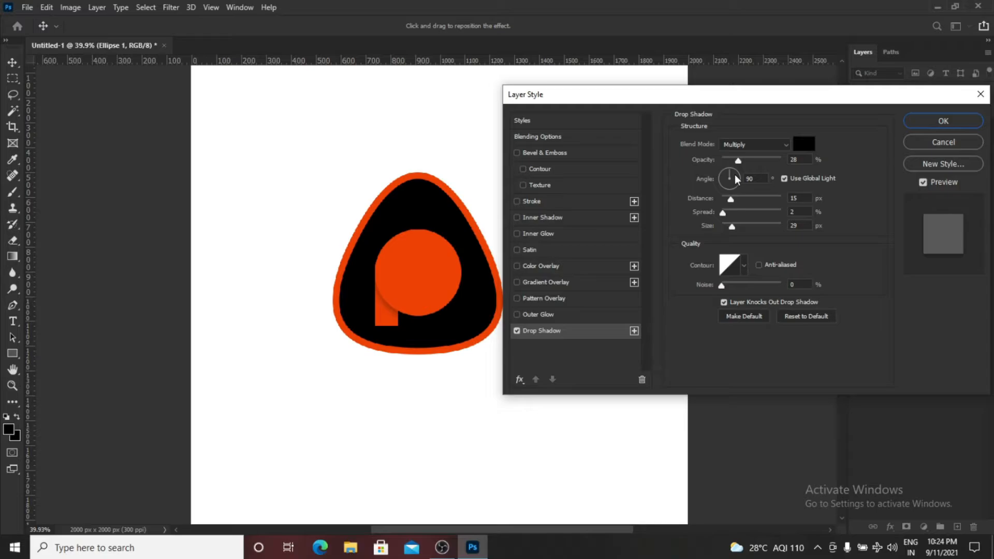
left_click_drag(737, 179, 731, 232)
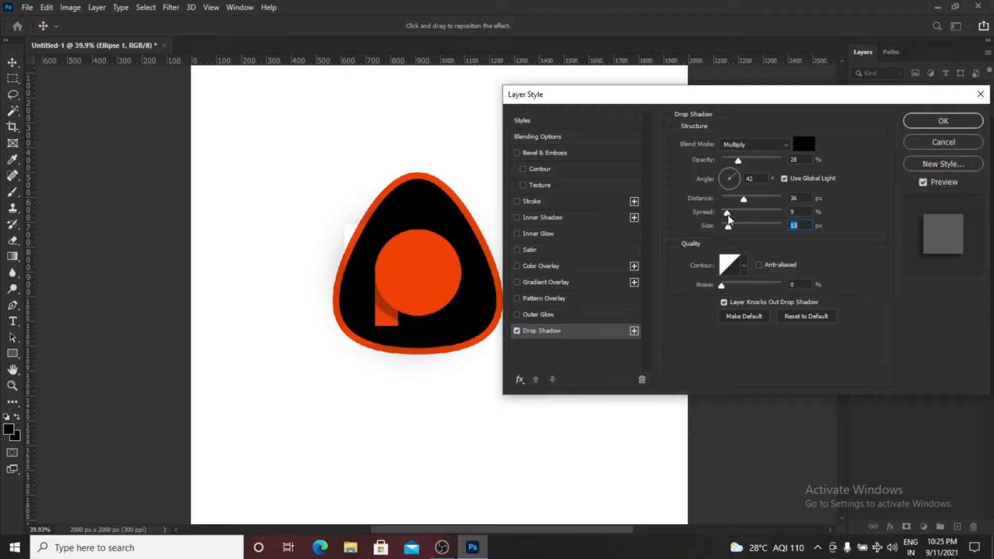
left_click_drag(743, 199, 736, 178)
left_click(734, 226)
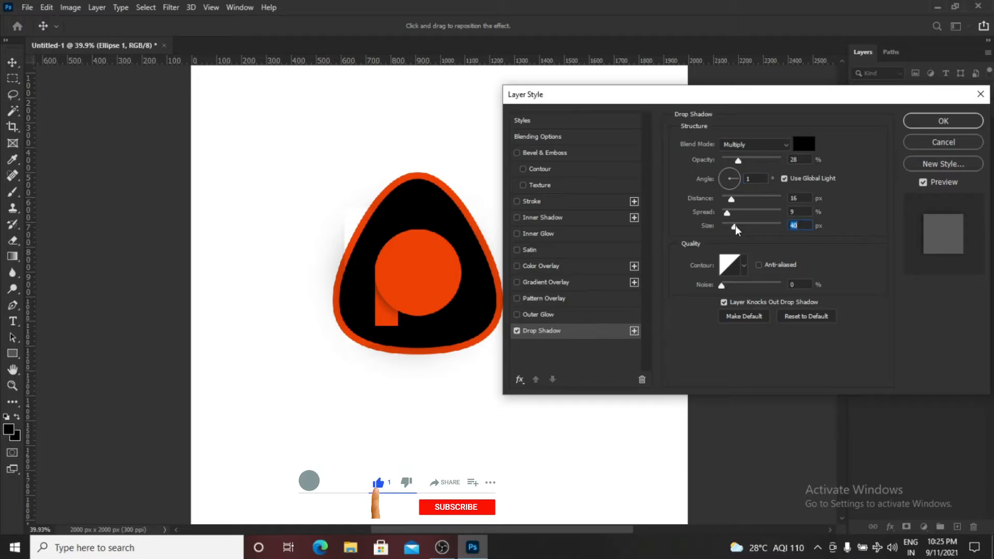
left_click_drag(727, 213, 730, 211)
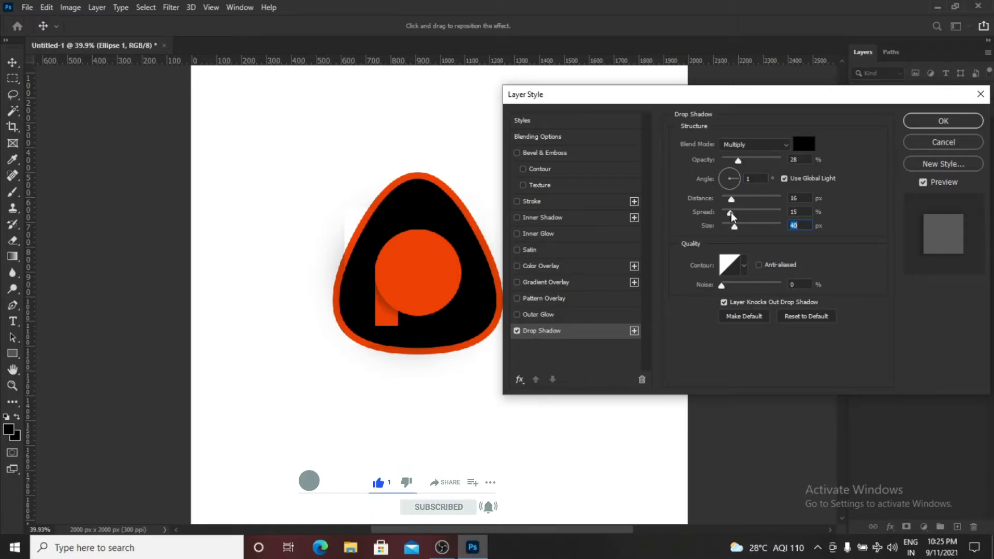
Compare the circle with and without the drop shadow in the preview and apply the layer style
left_click(926, 185)
left_click(927, 184)
left_click(927, 185)
left_click(927, 185)
left_click(927, 184)
left_click(927, 185)
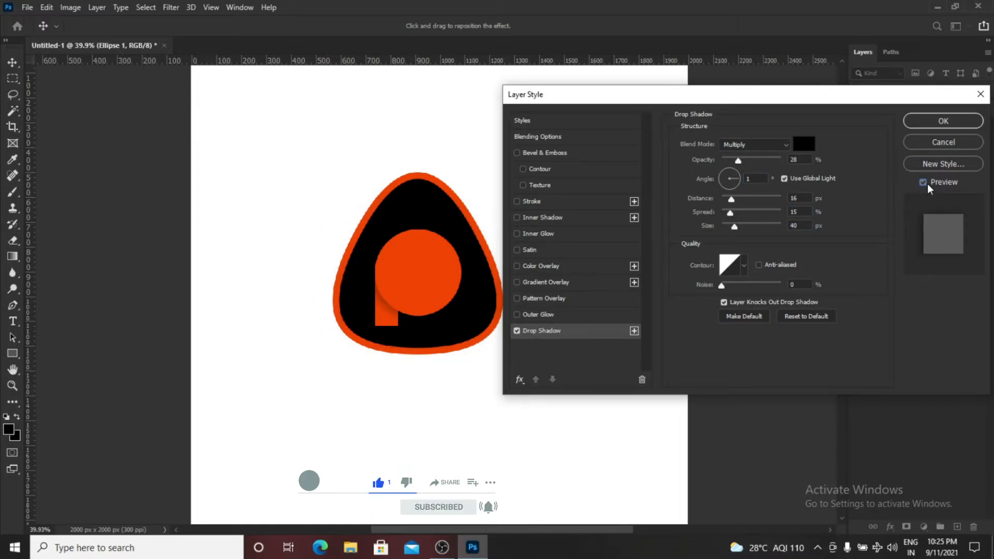
left_click(927, 185)
left_click(927, 186)
left_click(943, 121)
scroll(370, 305, "up", 5)
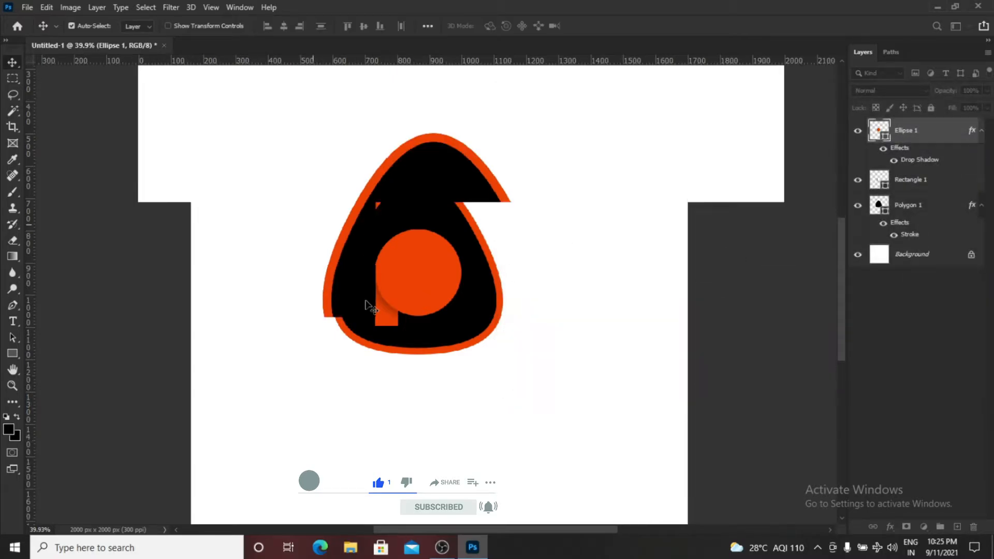
scroll(370, 305, "down", 5)
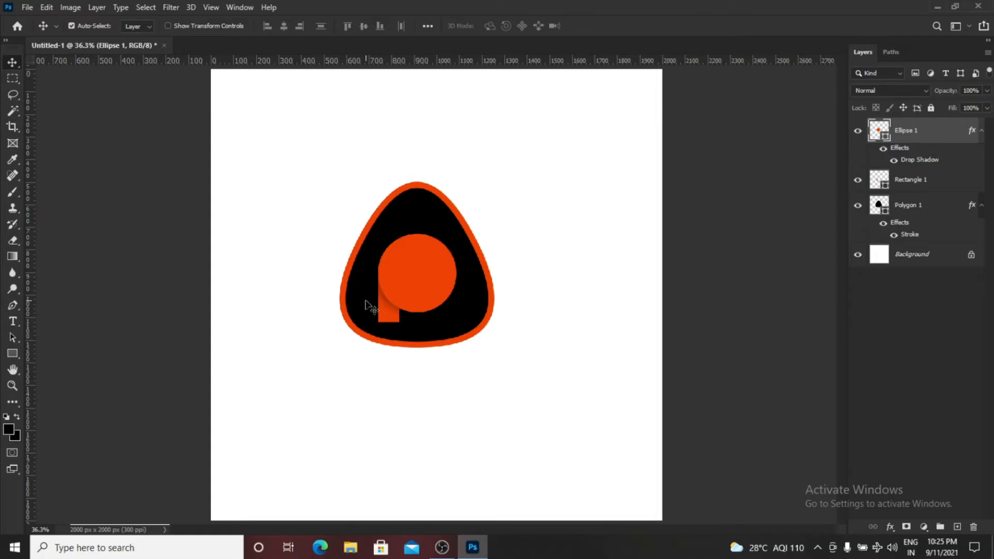
Add a black letter D in Segoe UI Black beside the triangle's upper part and set its size to 36 pt
key("t")
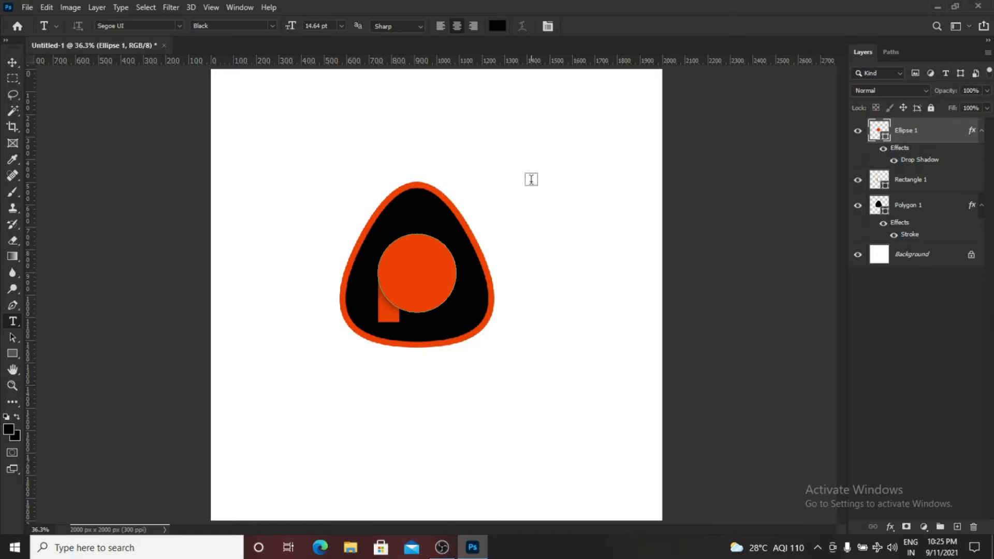
left_click(527, 179)
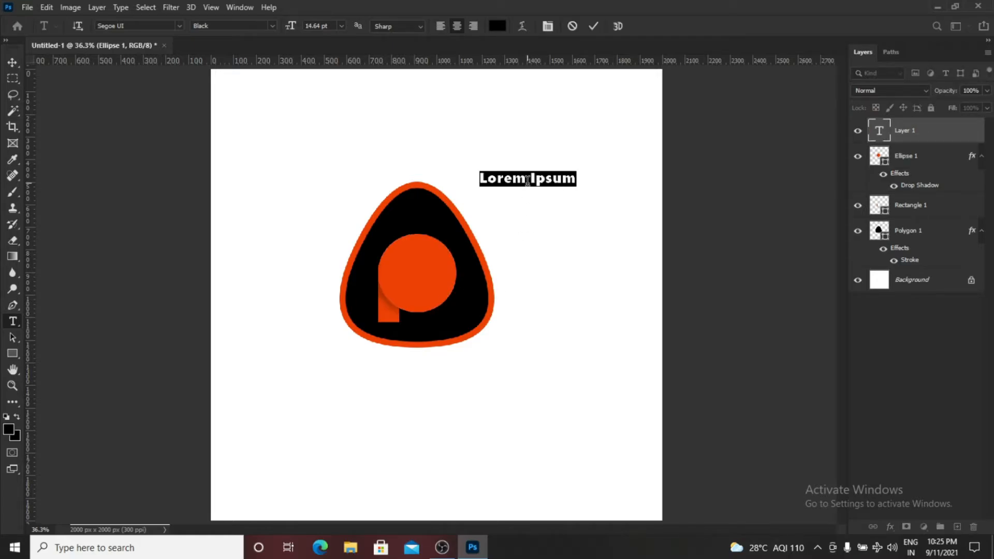
type("D")
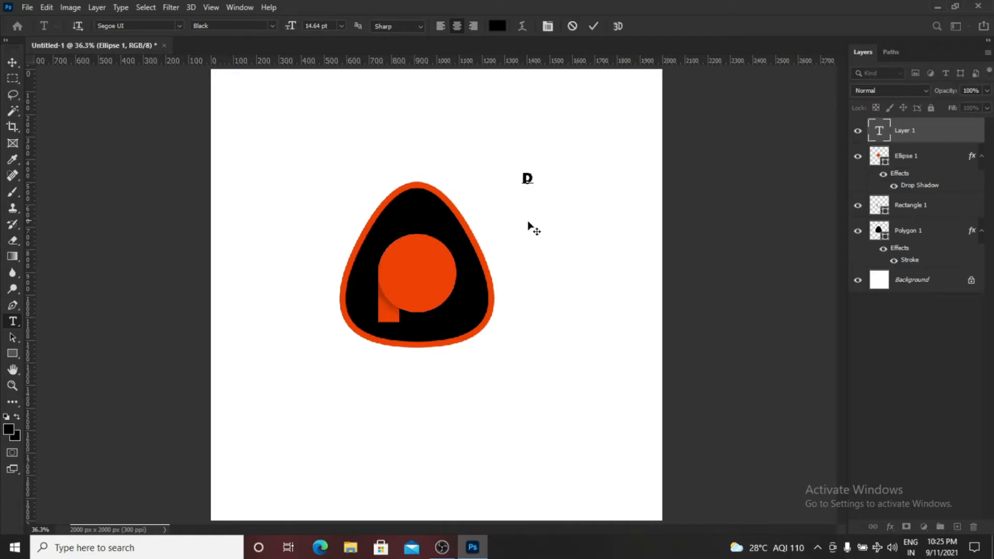
left_click(593, 28)
double_click(880, 132)
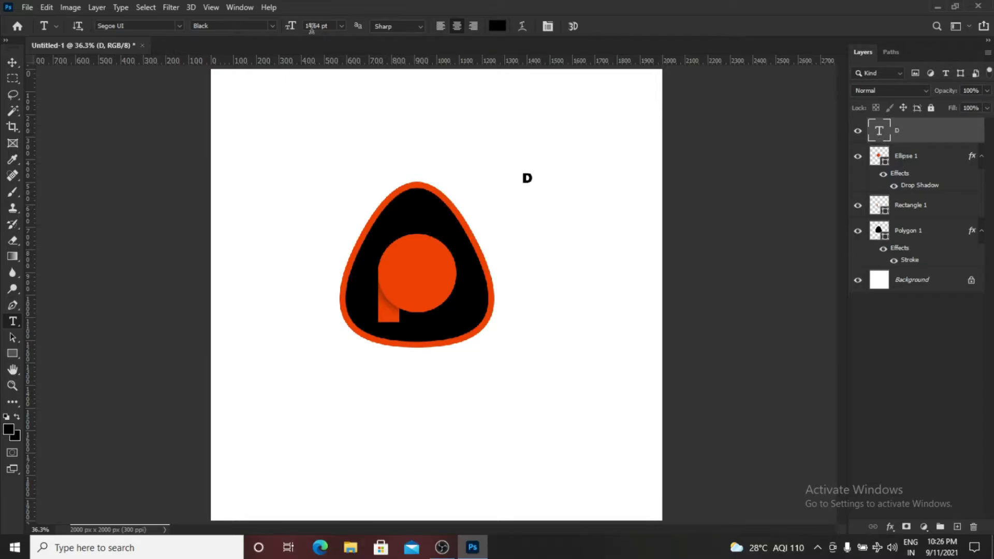
left_click(342, 26)
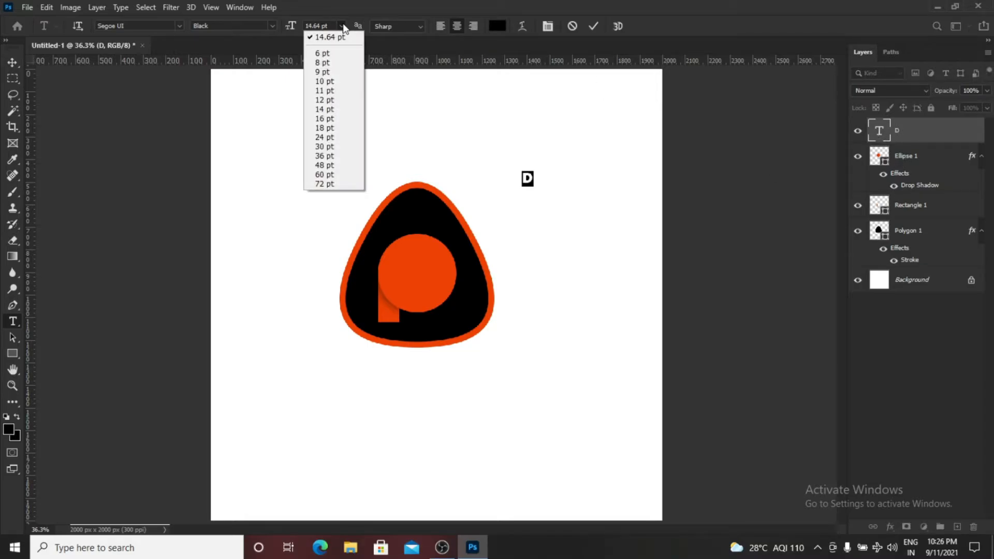
left_click(328, 155)
left_click(593, 26)
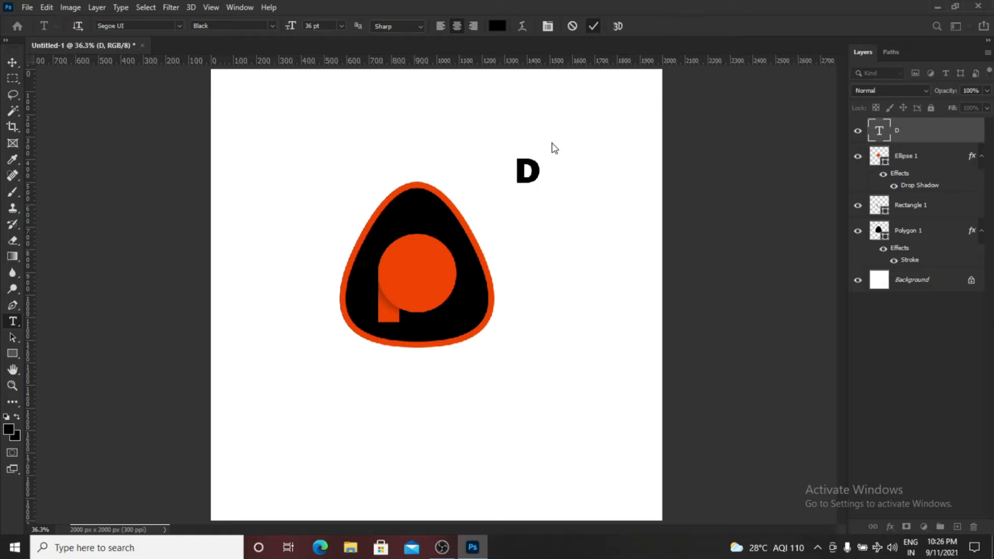
Add a separate 36 pt letter I above the triangle in the same font
left_click(475, 126)
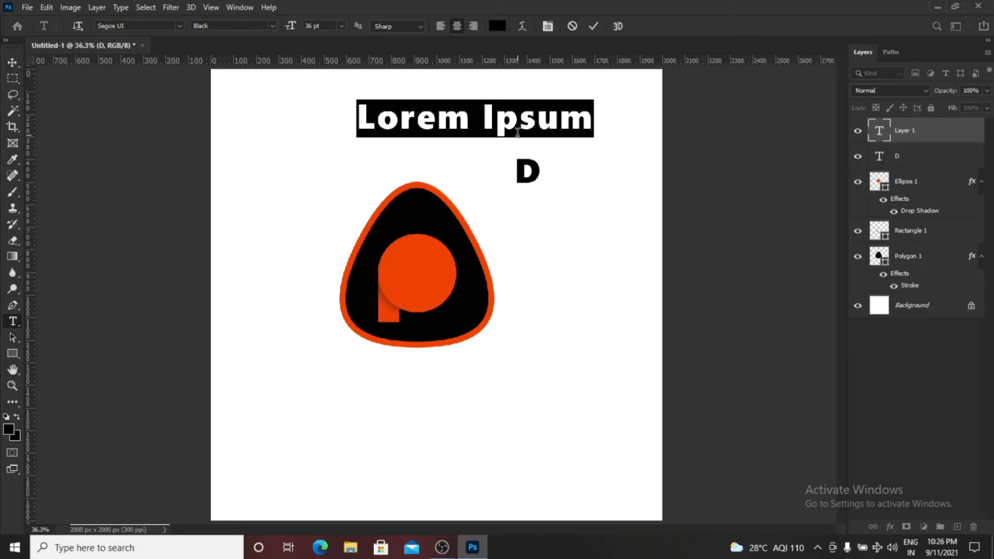
key("BackSpace")
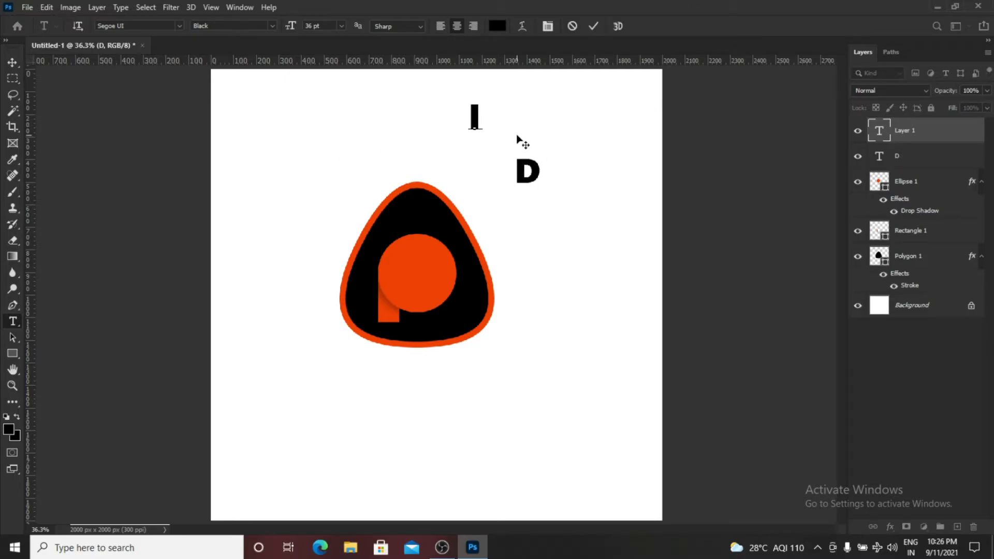
key("ctrl+a")
left_click(593, 27)
key("v")
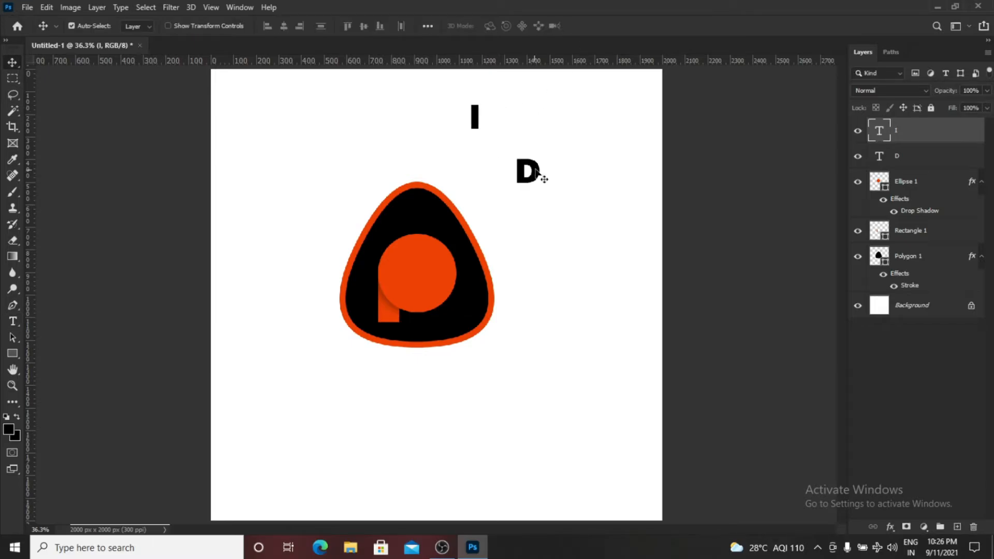
Rasterize the D layer and delete the letter's vertical stem, keeping only its curved part
left_click(536, 171)
right_click(919, 159)
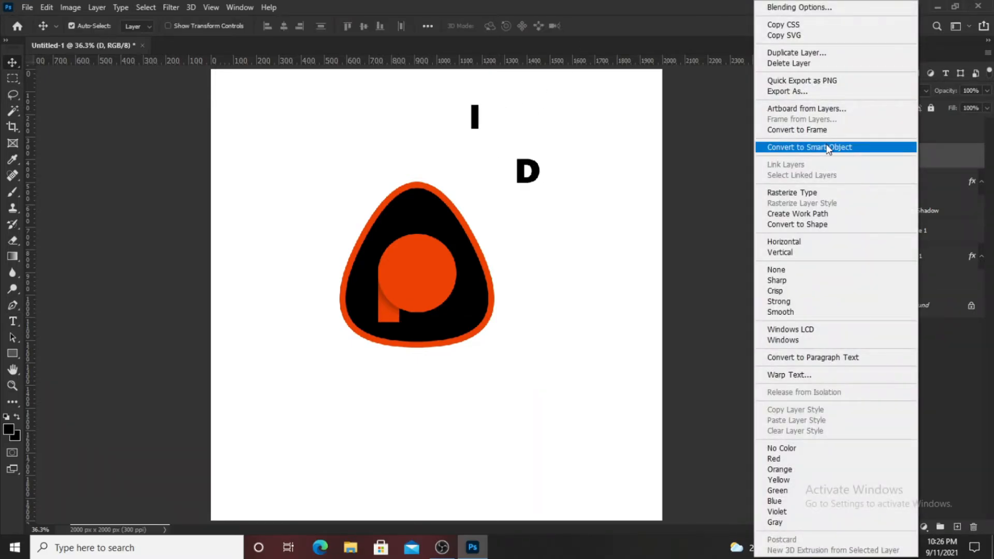
left_click(805, 193)
scroll(518, 157, "up", 5)
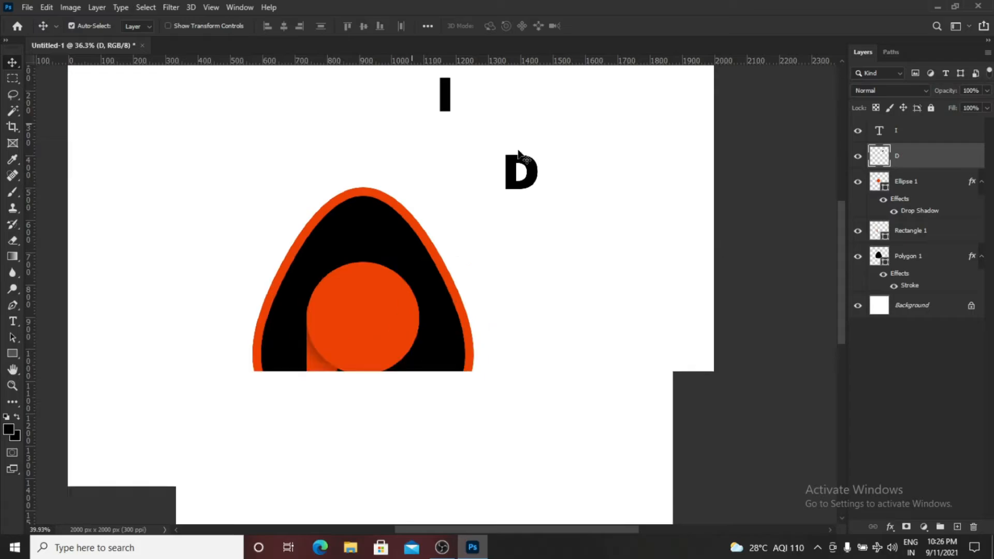
scroll(518, 158, "up", 3)
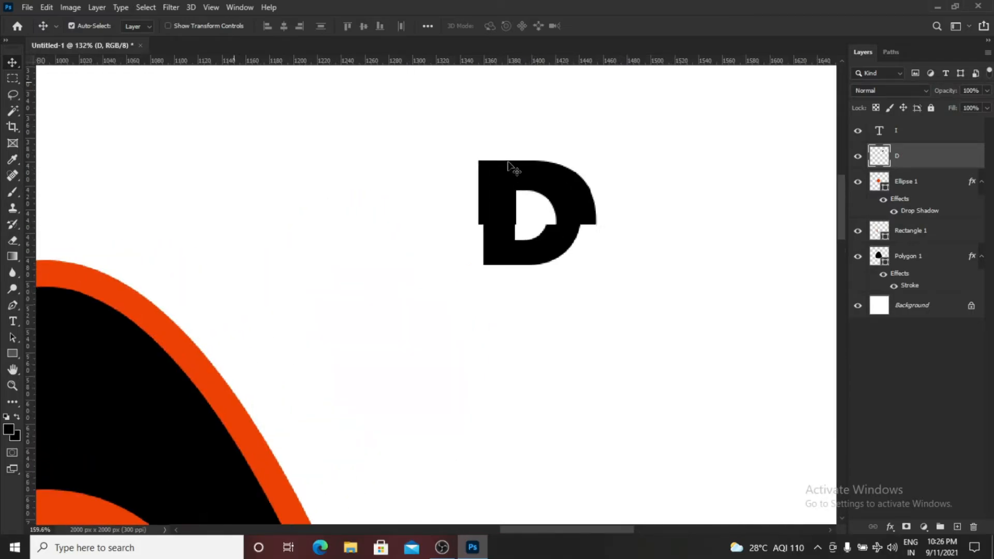
left_click(12, 78)
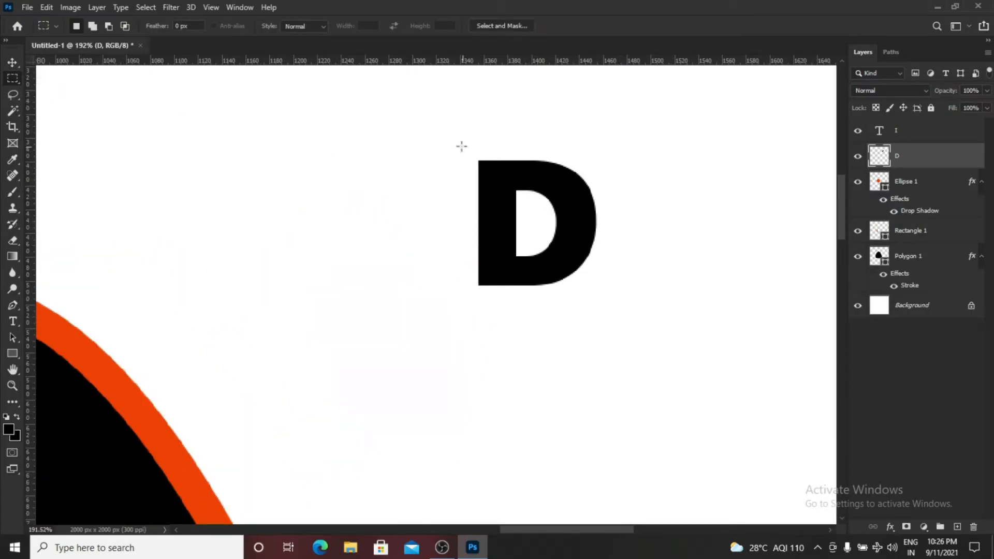
left_click_drag(461, 145, 516, 294)
key("Delete")
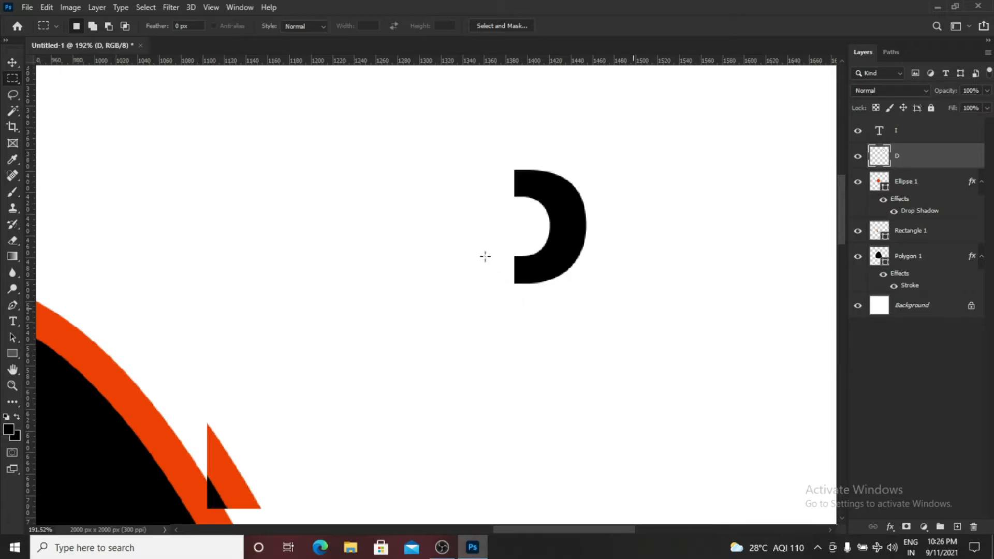
Move the letter I to the left of the cut D as its stem, leaving a narrow gap between them
scroll(485, 256, "down", 4)
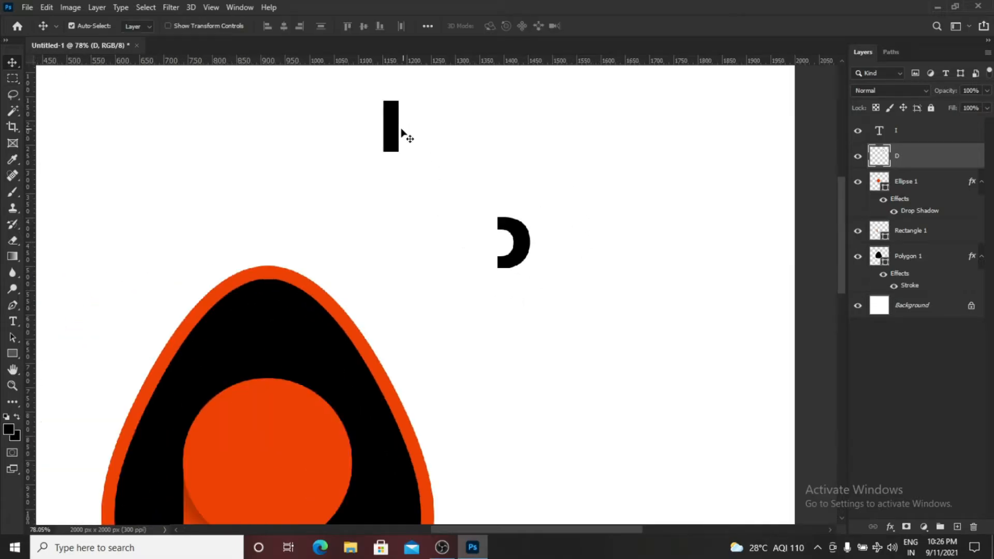
left_click_drag(401, 132, 485, 252)
scroll(485, 252, "up", 6)
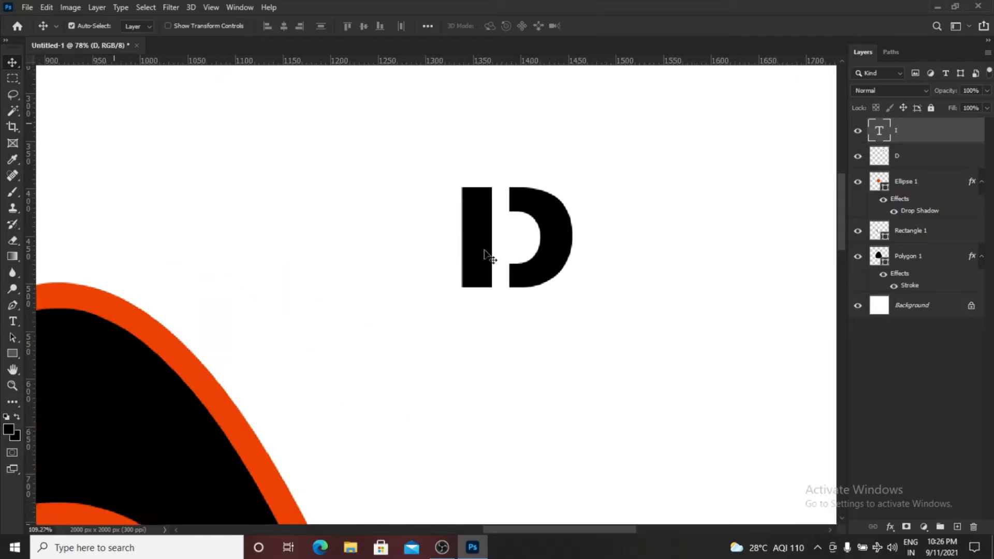
Rasterize the letter I and cut its top part onto a separate layer
key("m")
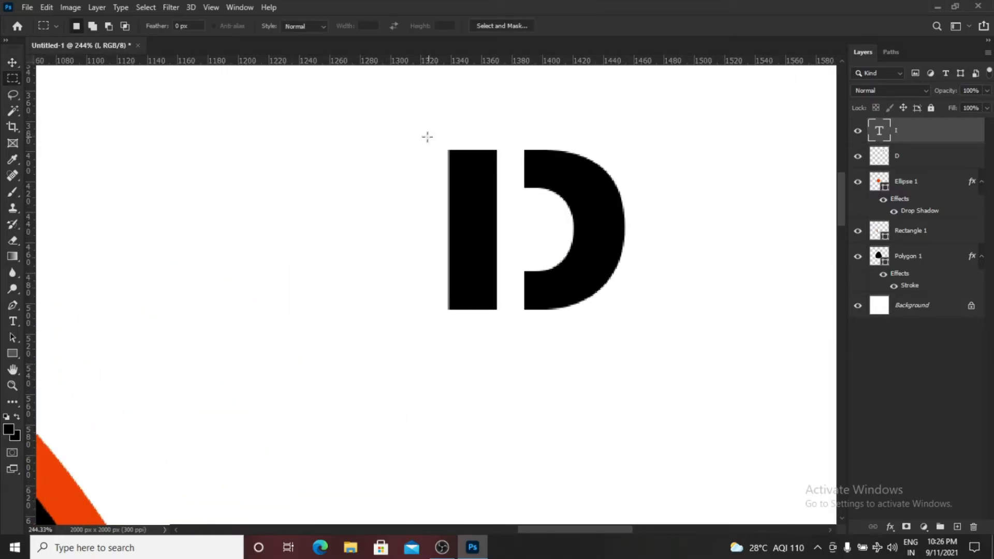
left_click_drag(423, 135, 525, 192)
right_click(929, 133)
left_click(816, 193)
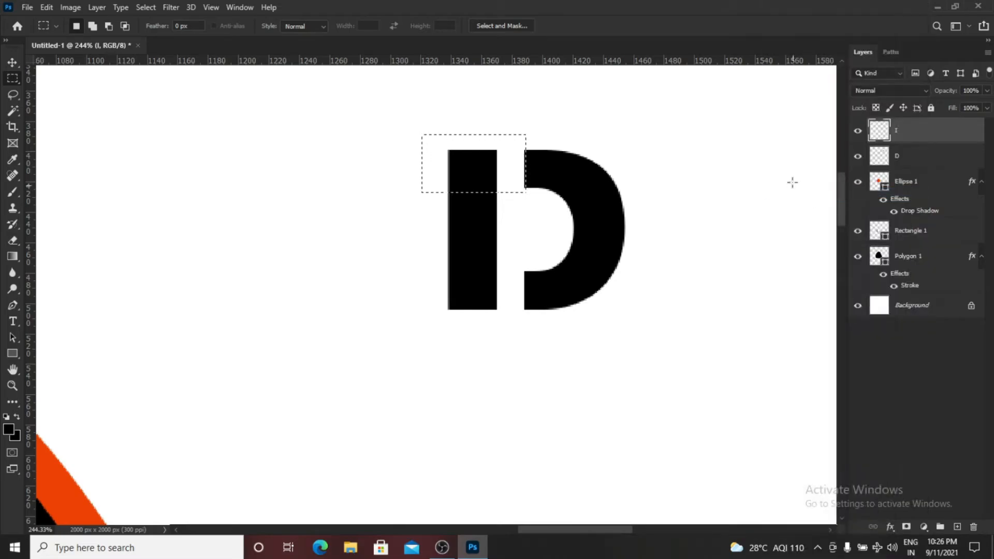
right_click(470, 180)
left_click(535, 270)
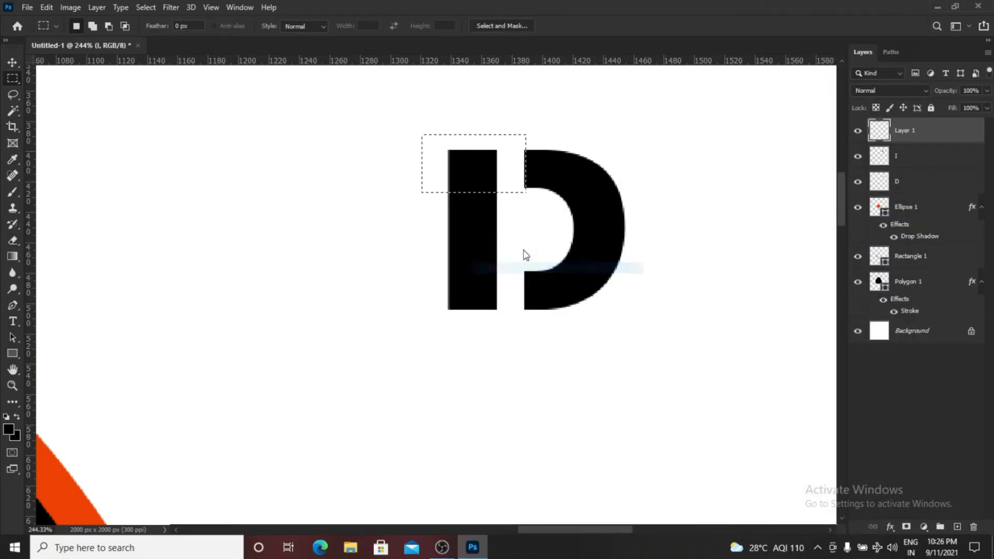
Delete a thin strip from the I layer just below the cut-off top, making the stem read as a dotted i
left_click(895, 165)
left_click_drag(406, 143, 527, 199)
key("Delete")
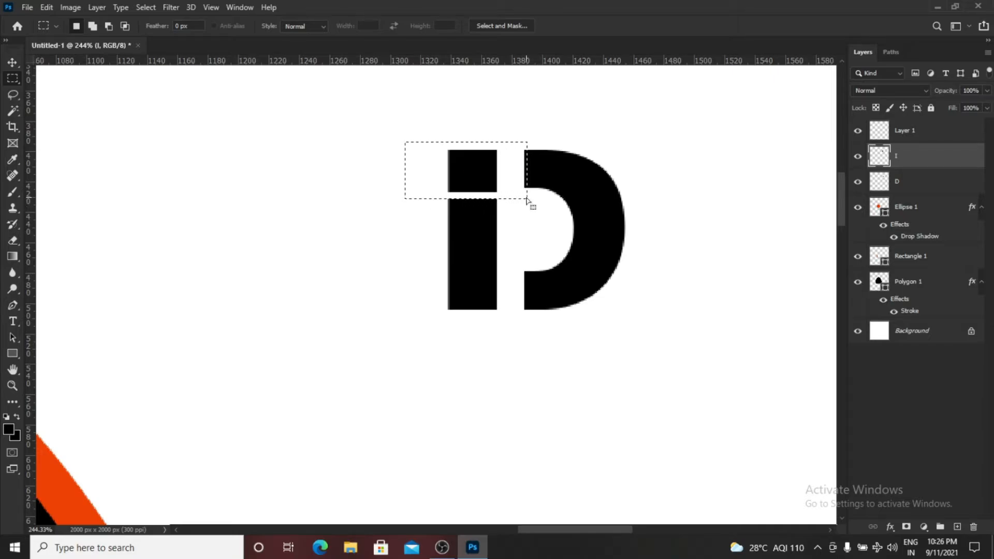
scroll(455, 223, "down", 1)
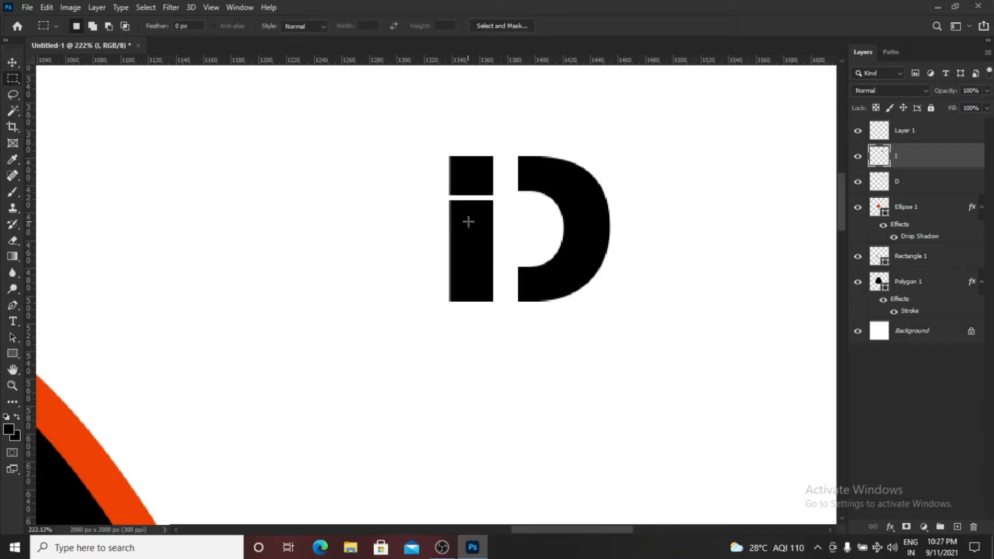
Nudge both pieces of the letter I together to the right, narrowing the gap to the cut D
left_click(915, 133, "shift")
key("ctrl+t")
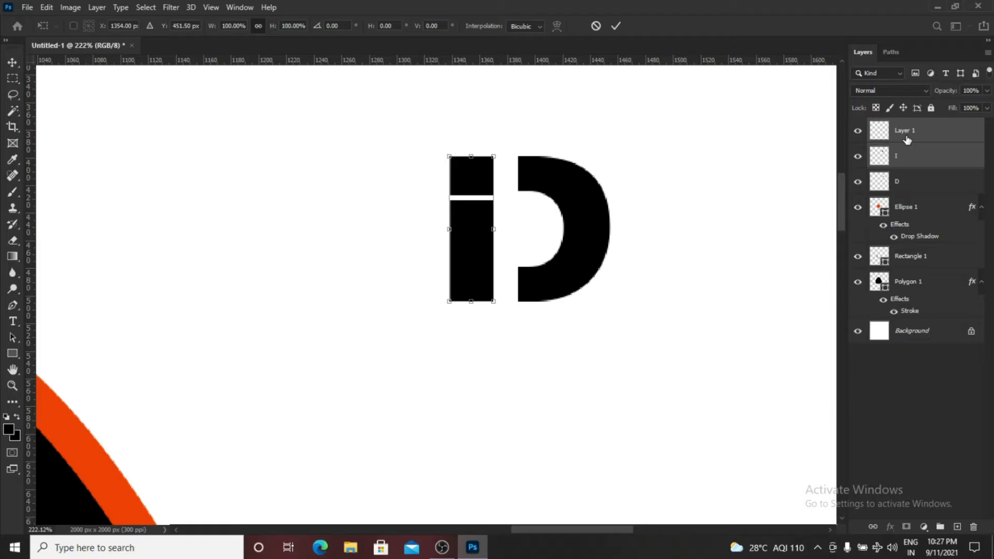
key("Right")
key("Right")
key("Right")
key("Right")
key("Right")
key("Right")
key("Return")
key("ctrl+0")
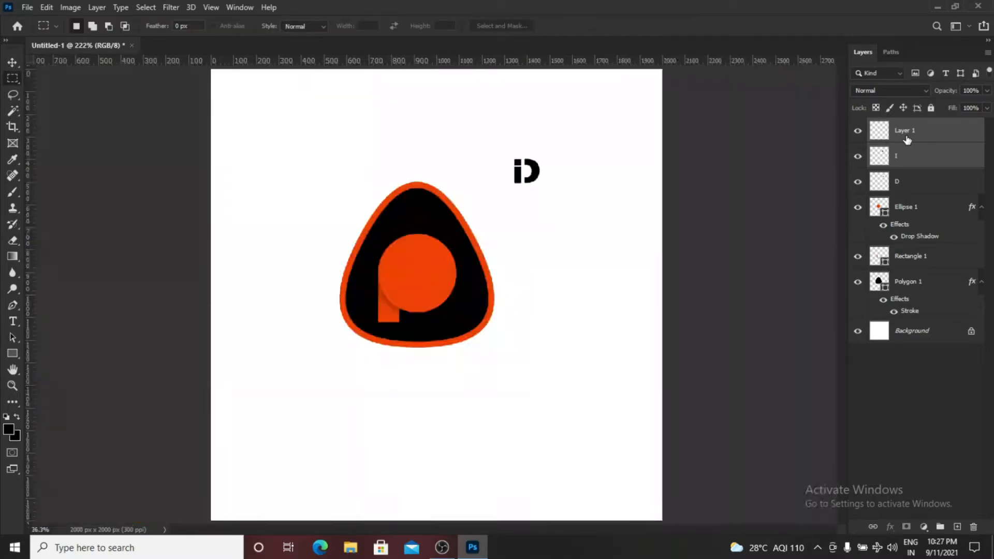
Move the three iD letter layers together onto the orange circle and enlarge them to about 157%
left_click(908, 186, "shift")
left_click(909, 186)
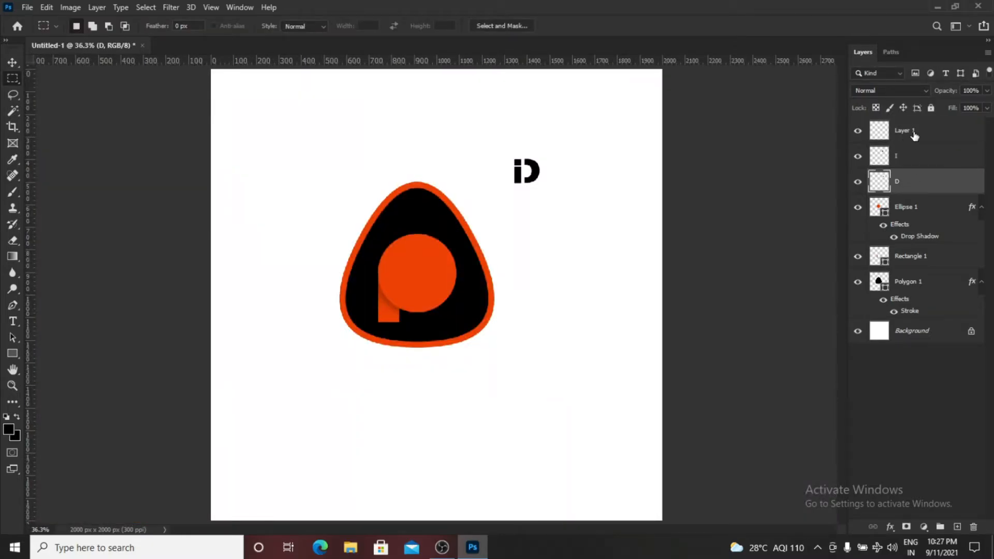
left_click(912, 135, "shift")
key("ctrl+t")
left_click_drag(528, 172, 496, 204)
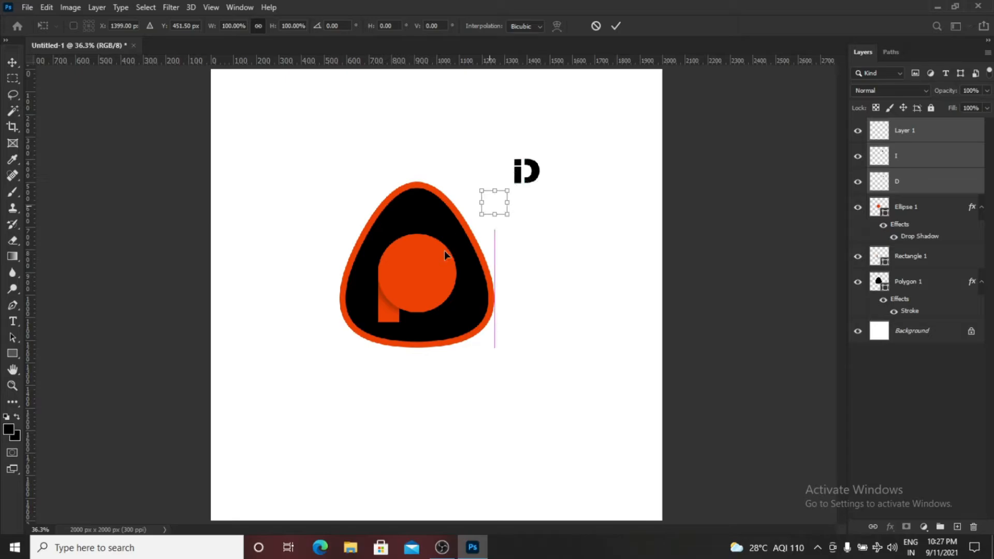
right_click(436, 258)
left_click(569, 186)
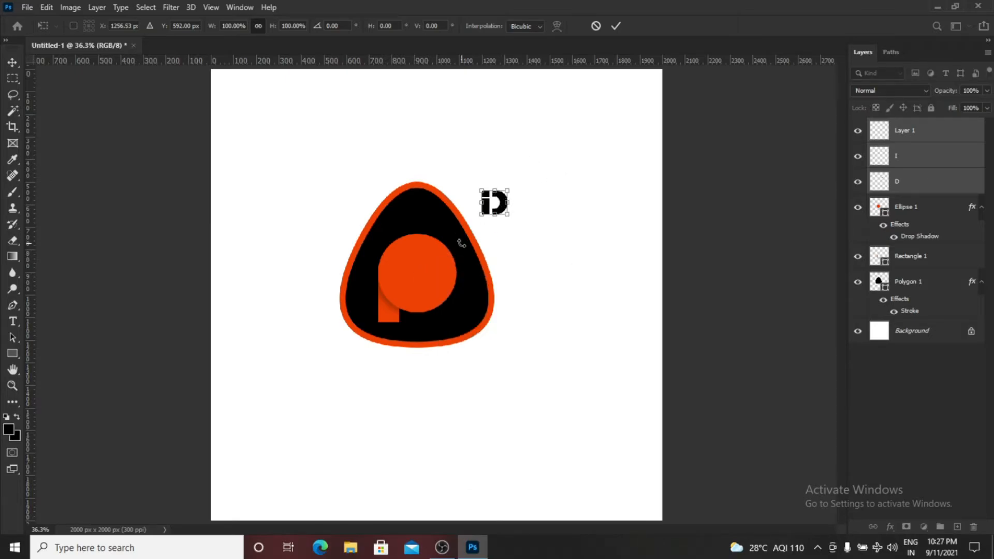
left_click_drag(502, 209, 423, 284)
scroll(424, 285, "up", 4)
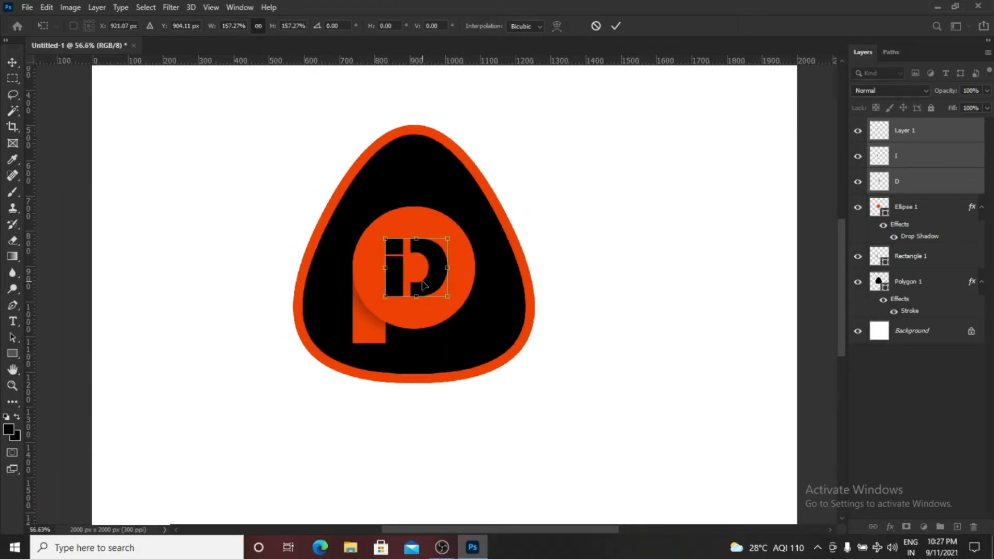
key("Return")
key("m")
scroll(422, 281, "down", 2)
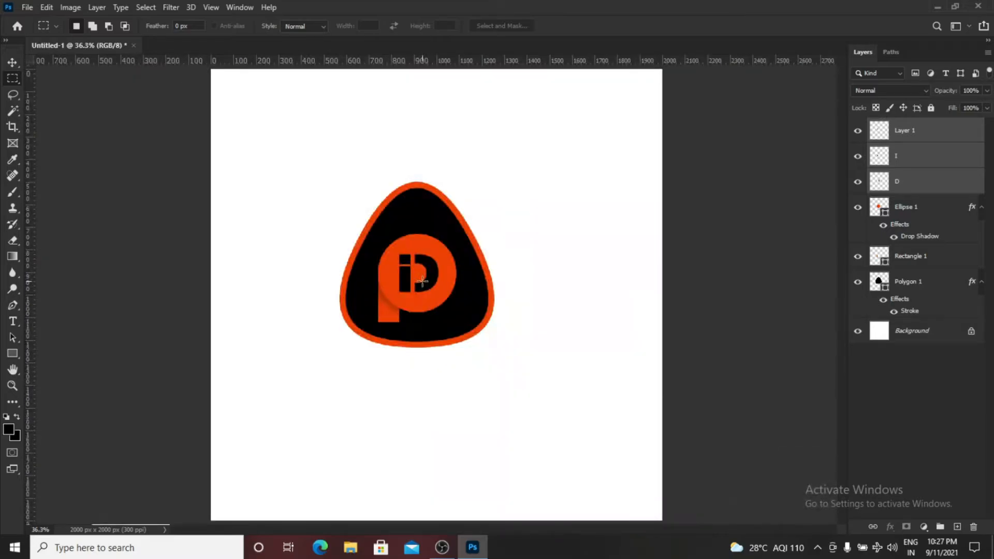
Scale the iD lettering down to about 90% and center it on the orange circle
key("ctrl+t")
left_click_drag(439, 293, 428, 281)
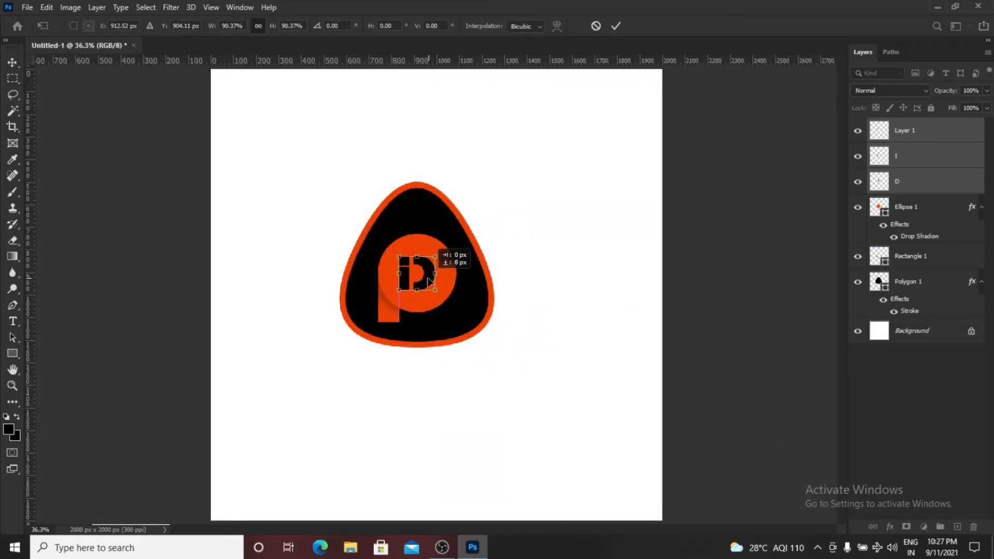
key("Return")
key("m")
scroll(420, 278, "down", 1)
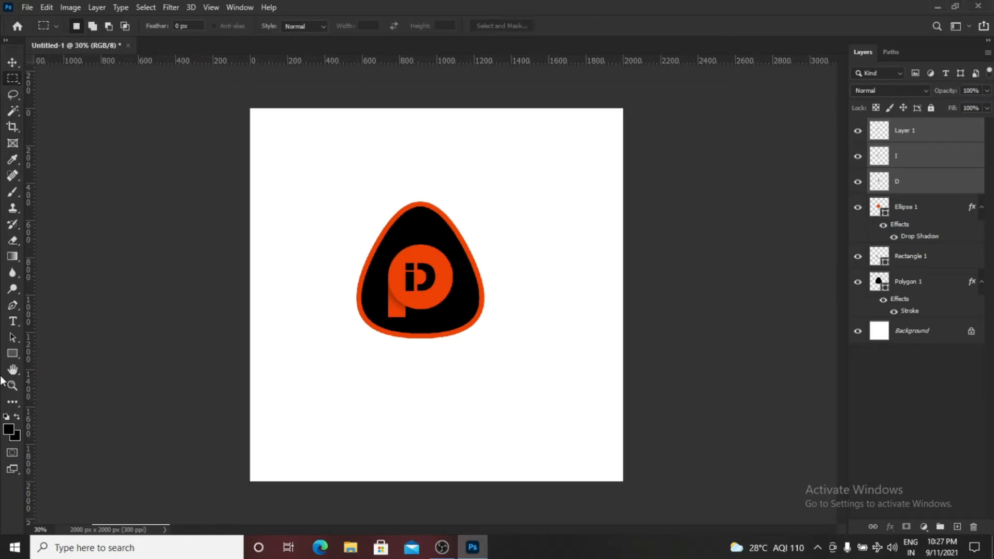
Draw a thin black rectangle about 837 by 14 px just below the rounded triangle
right_click(10, 357)
left_click(107, 359)
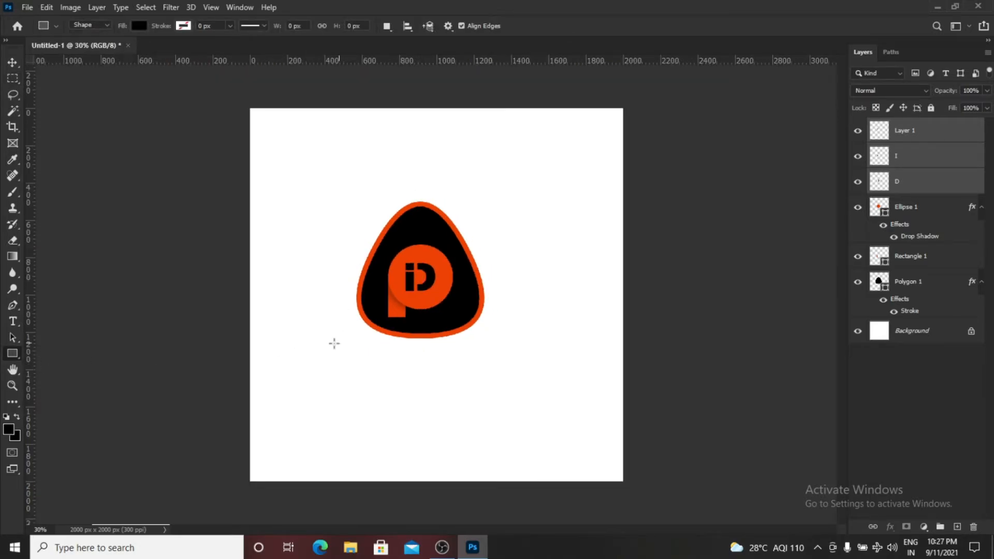
left_click_drag(332, 344, 487, 346)
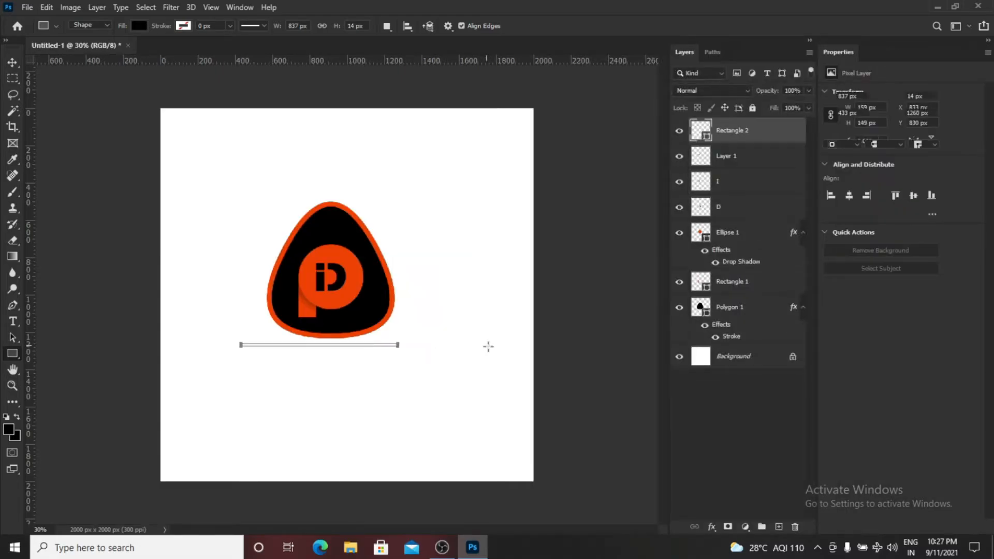
left_click(808, 52)
left_click(788, 55)
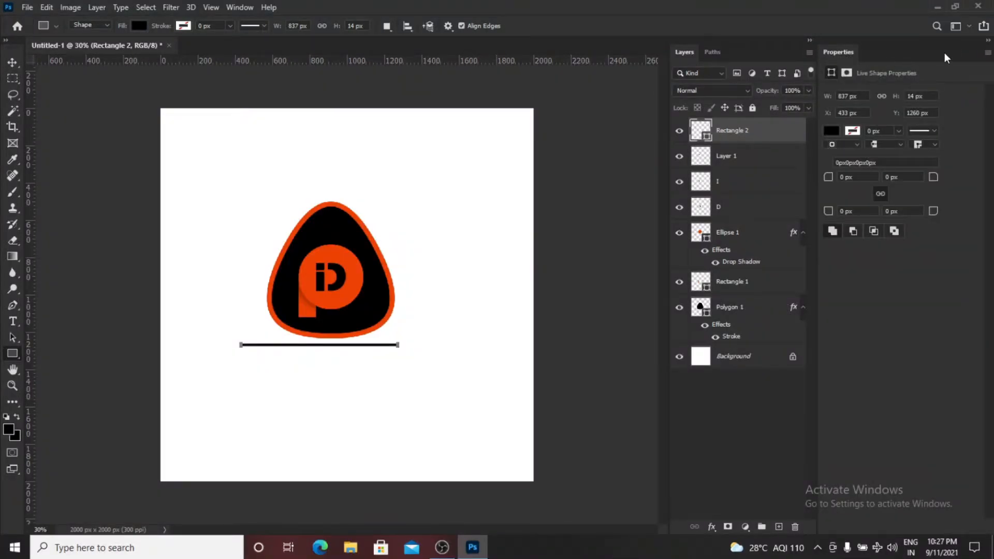
left_click(987, 53)
left_click(888, 50)
Shift the thin bar horizontally to the right to X 473 px, closer to the triangle's center
key("v")
key("ctrl+t")
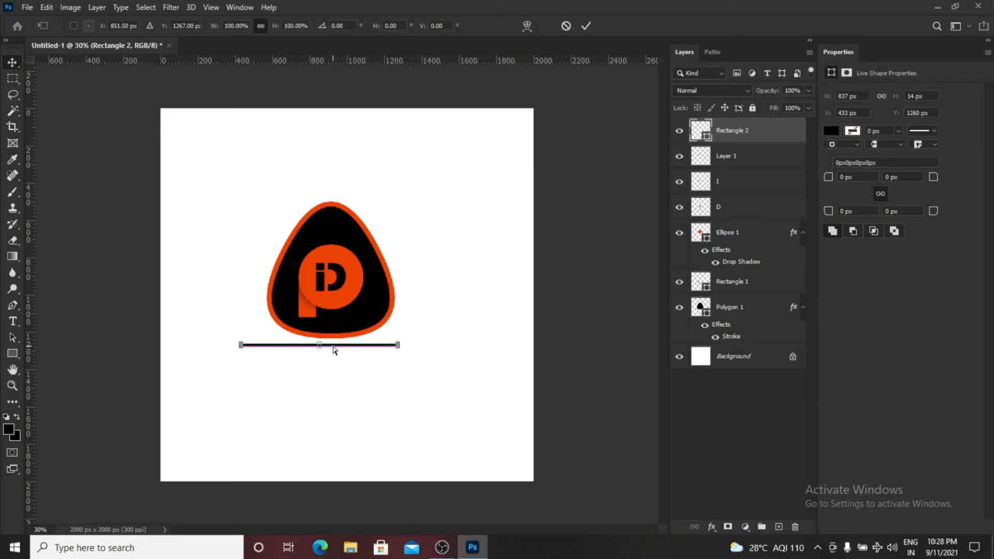
key("Return")
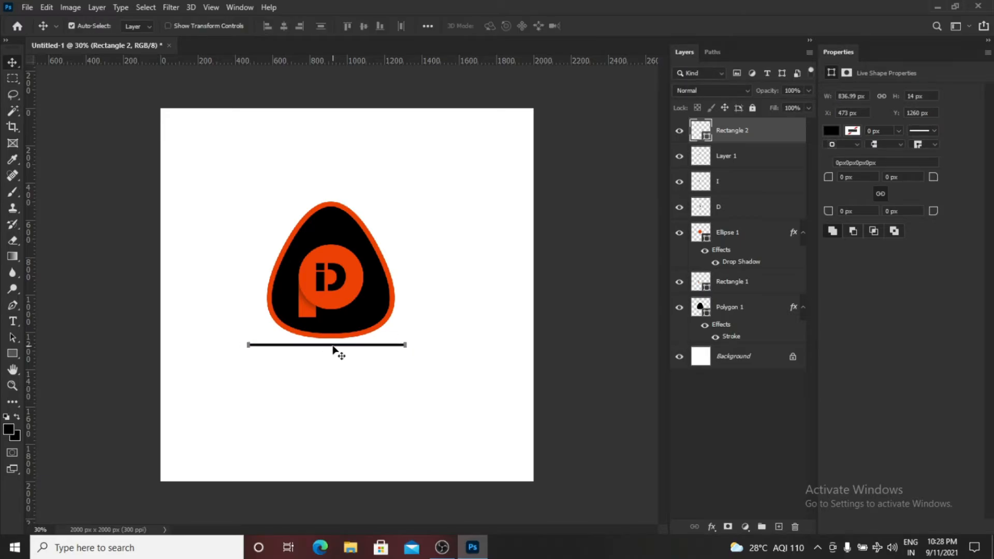
Place a horizontal and a vertical guide crossing at the center of the orange circle
left_click_drag(427, 61, 435, 277)
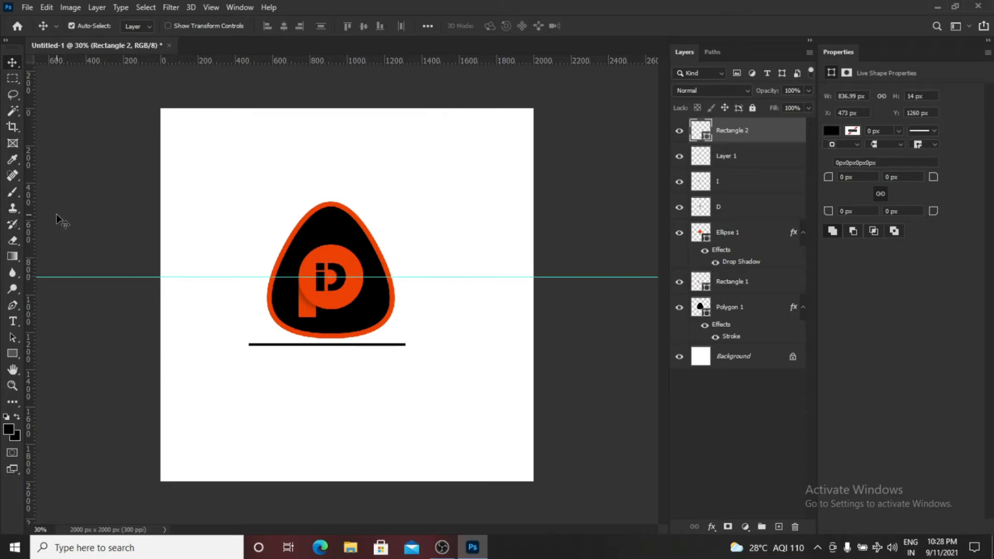
left_click(286, 270)
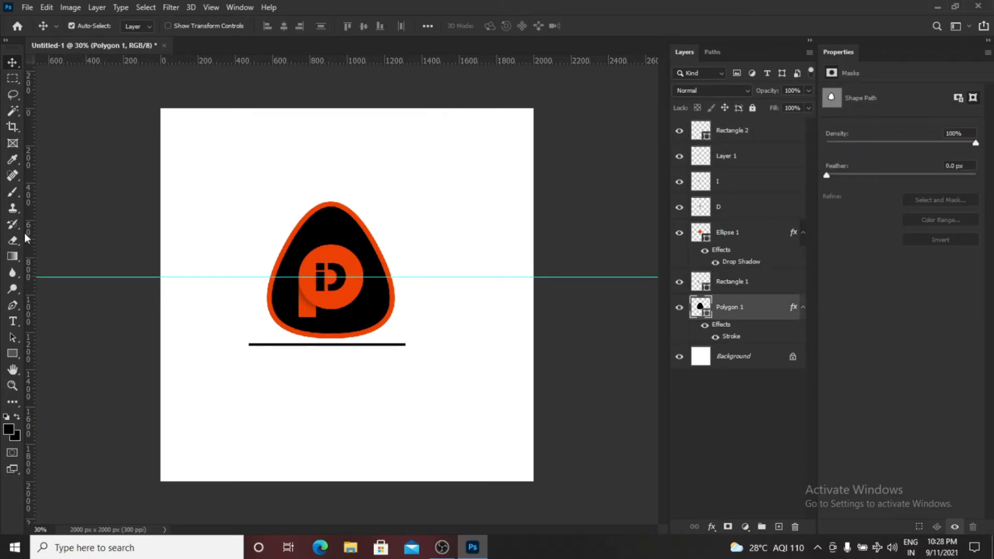
left_click_drag(27, 237, 331, 272)
Center the thin bar on the vertical guide, with its X position at about 496 px
left_click(358, 345)
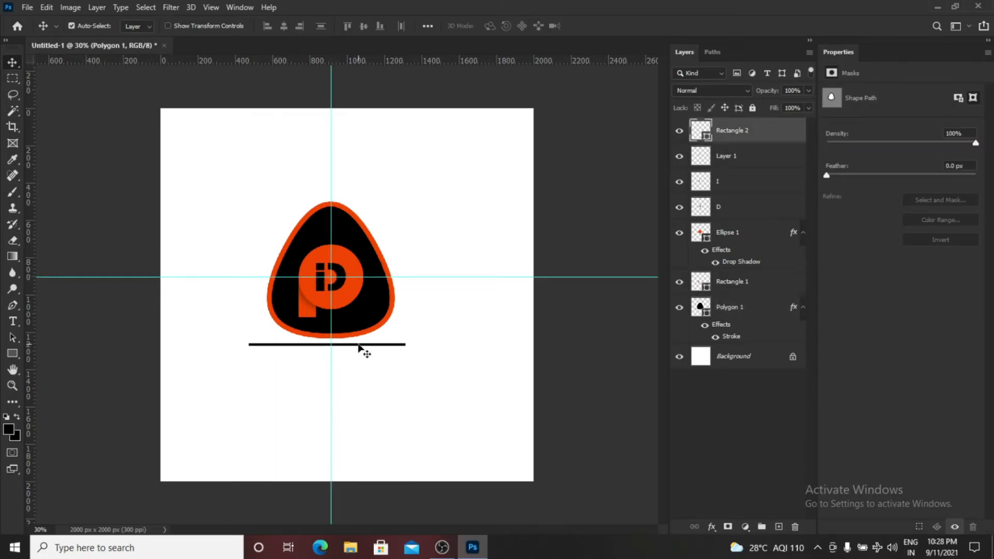
key("ctrl+t")
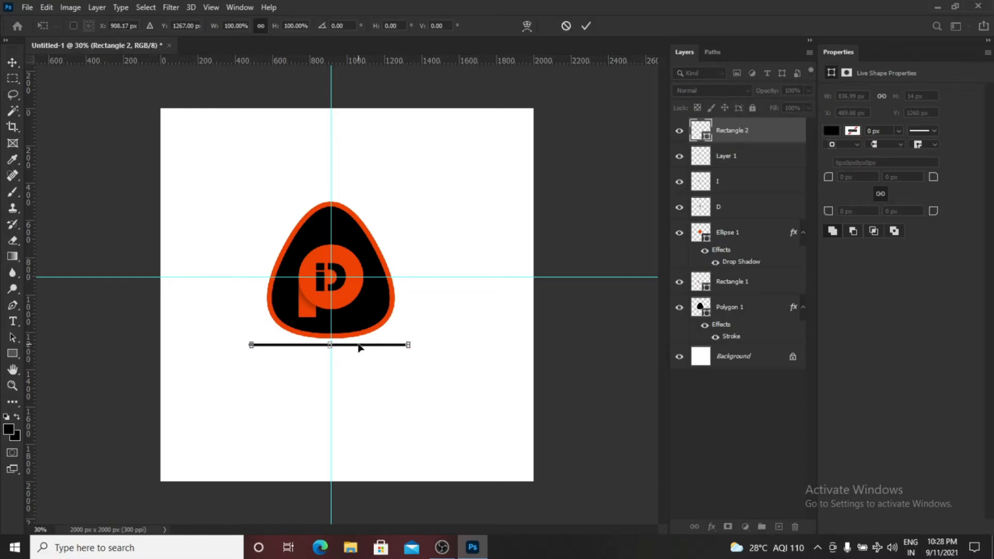
key("Return")
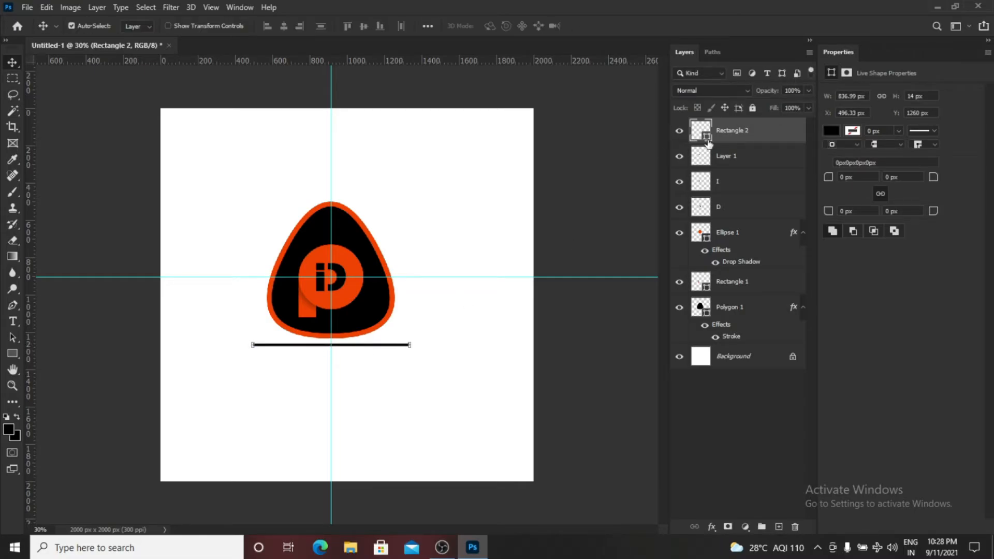
Recolor the thin bar orange (ed4100) by sampling the triangle's outline
double_click(709, 143)
left_click(372, 216)
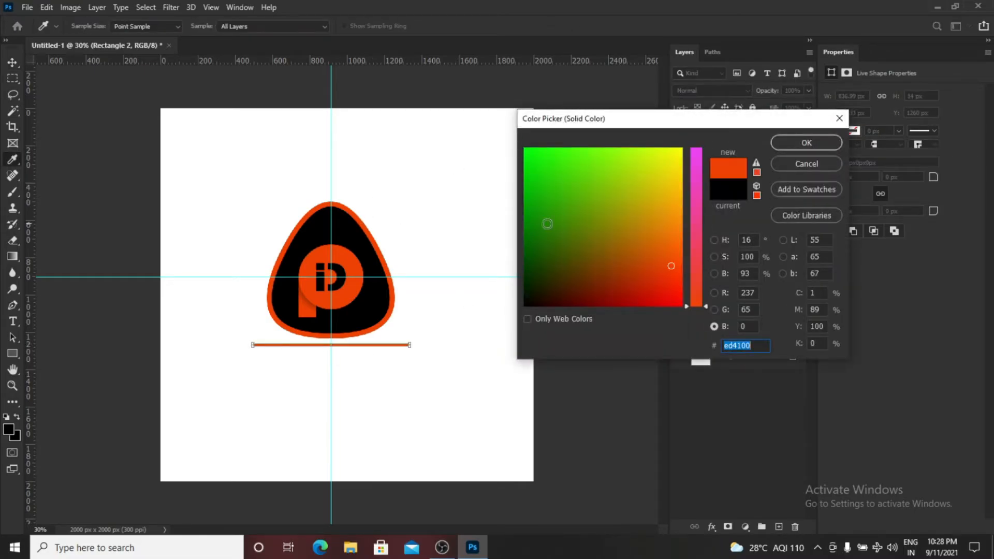
left_click(823, 147)
left_click_drag(349, 353, 348, 349)
key("ctrl+t")
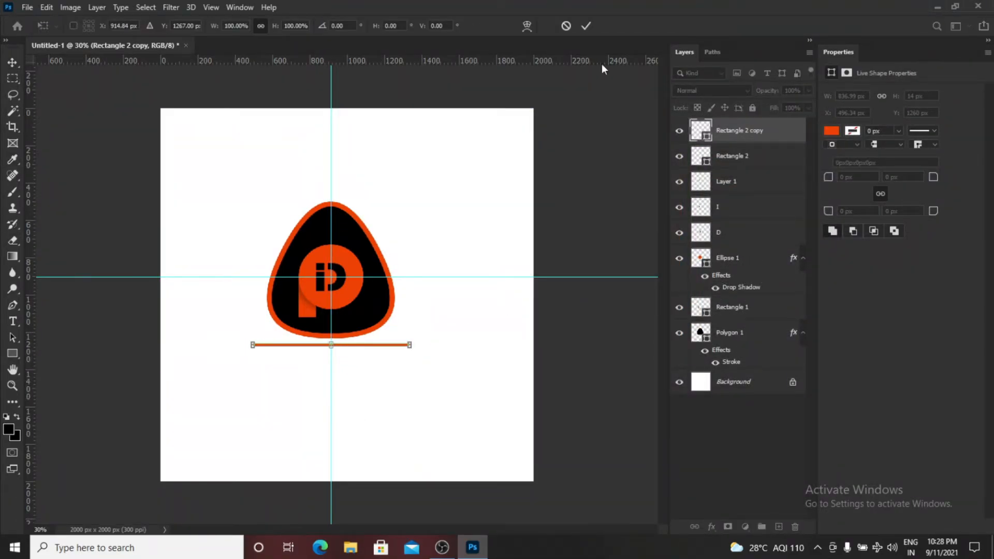
left_click(566, 26)
key("ctrl+z")
Duplicate the orange bar's layer and move the copy 120 px straight down, to Y 1380 px
right_click(751, 127)
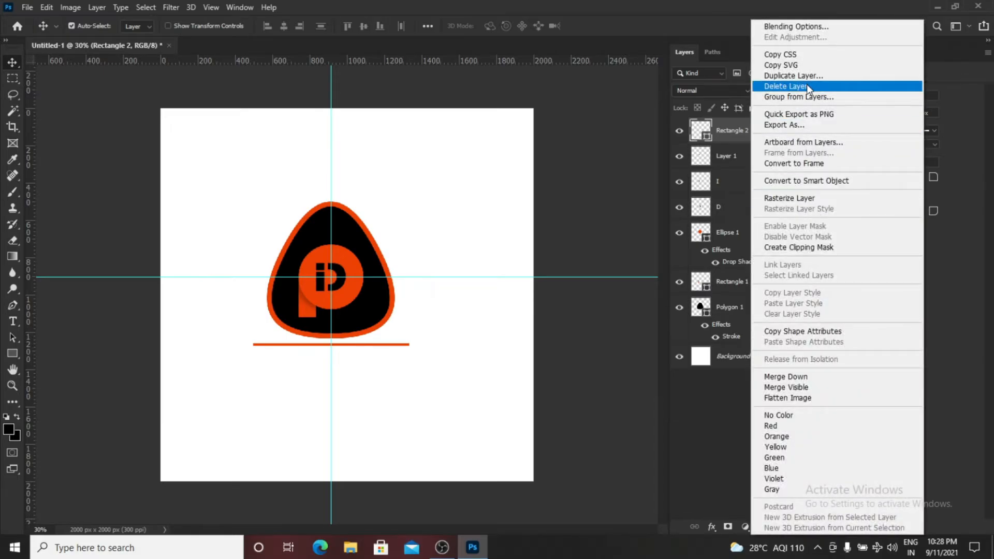
left_click(818, 76)
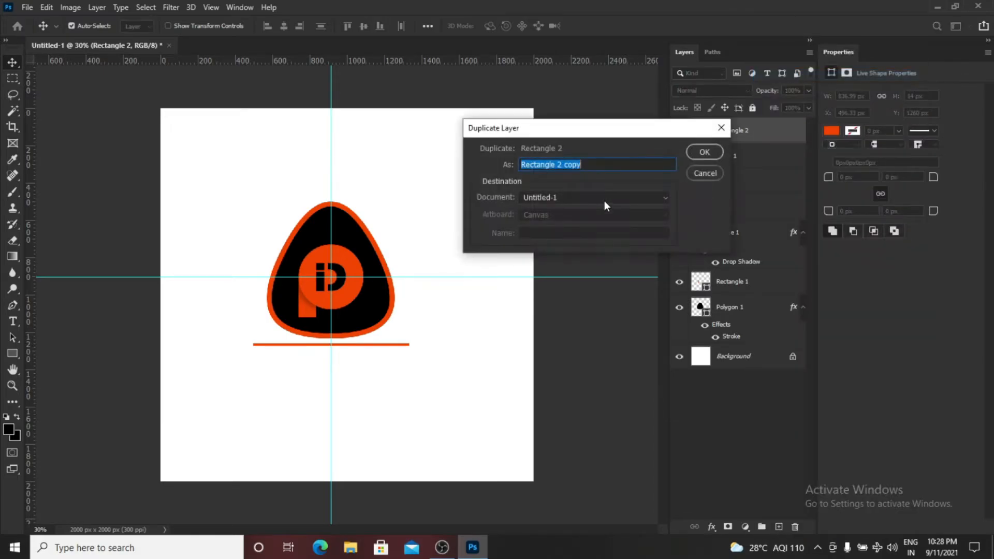
key("Return")
key("ctrl+t")
key("shift+Down")
key("shift+Down")
key("shift+Down")
key("shift+Down")
key("shift+Down")
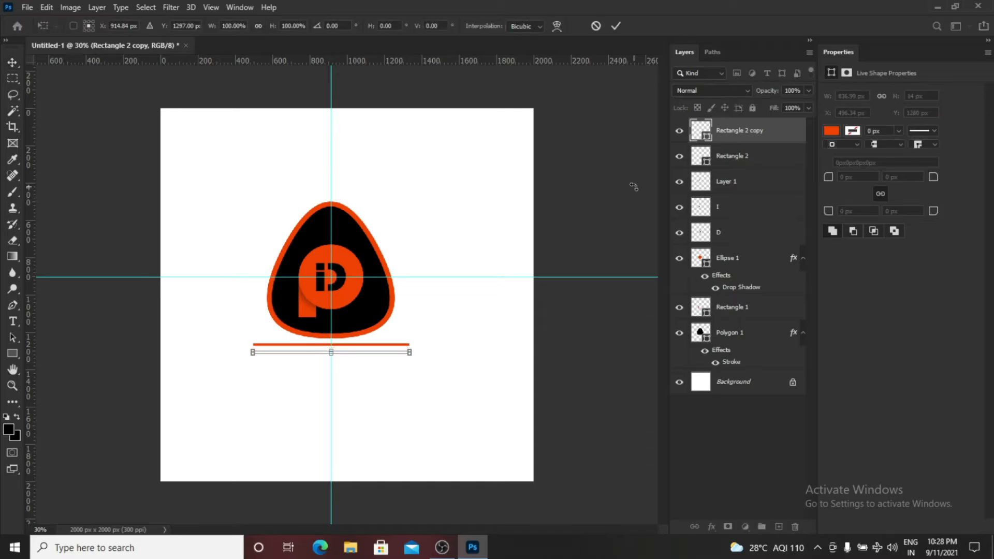
key("shift+Down")
key("shift+Down")
key("shift+Down")
key("shift+Down")
key("shift+Down")
key("shift+Down")
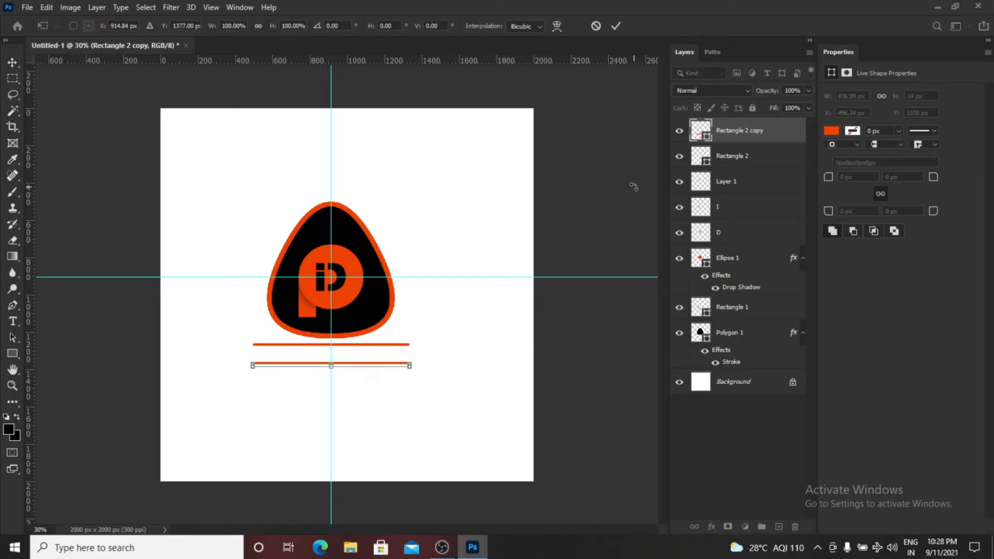
key("shift+Down")
key("Return")
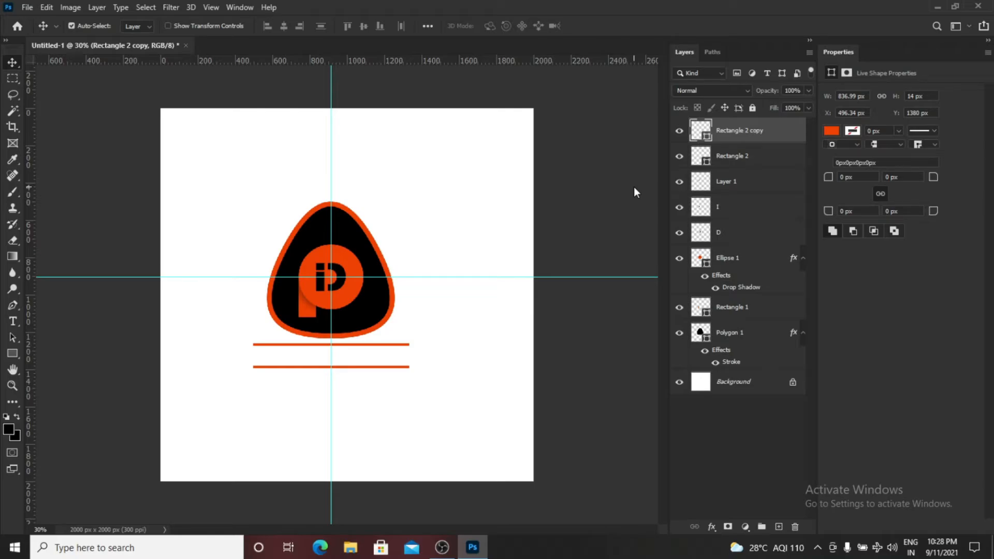
Add the text "IND BOND DESIGN" in black Segoe UI Black at 36 pt above the logo
key("t")
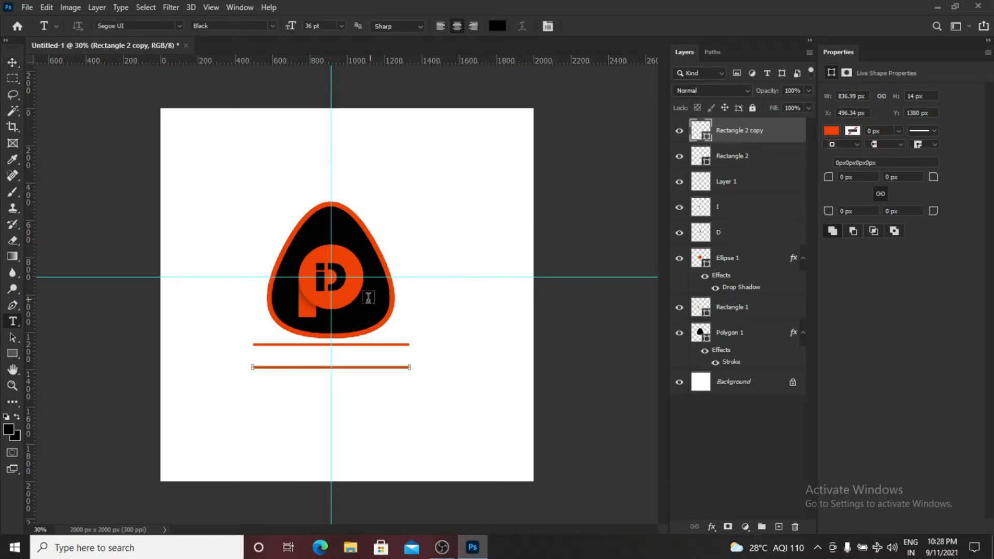
left_click(231, 193)
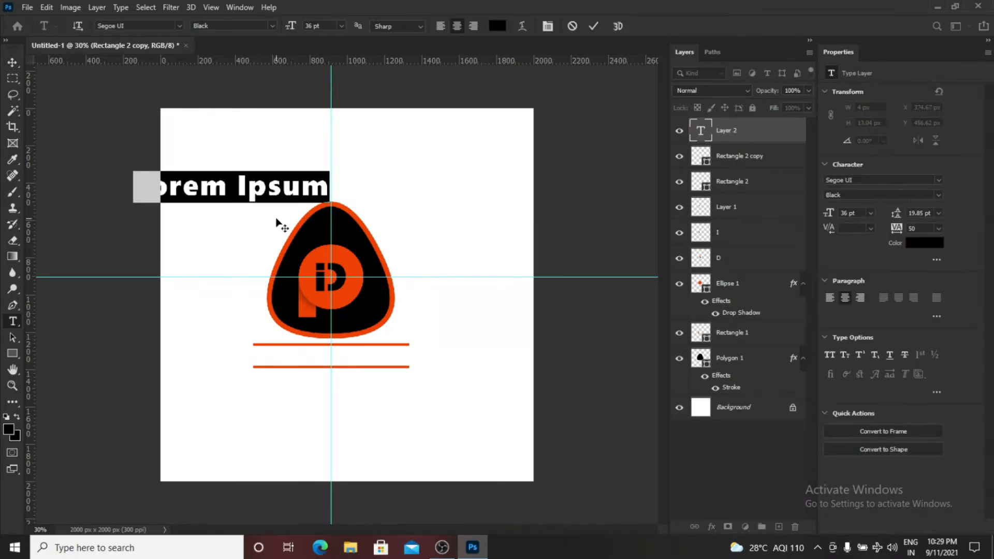
key("BackSpace")
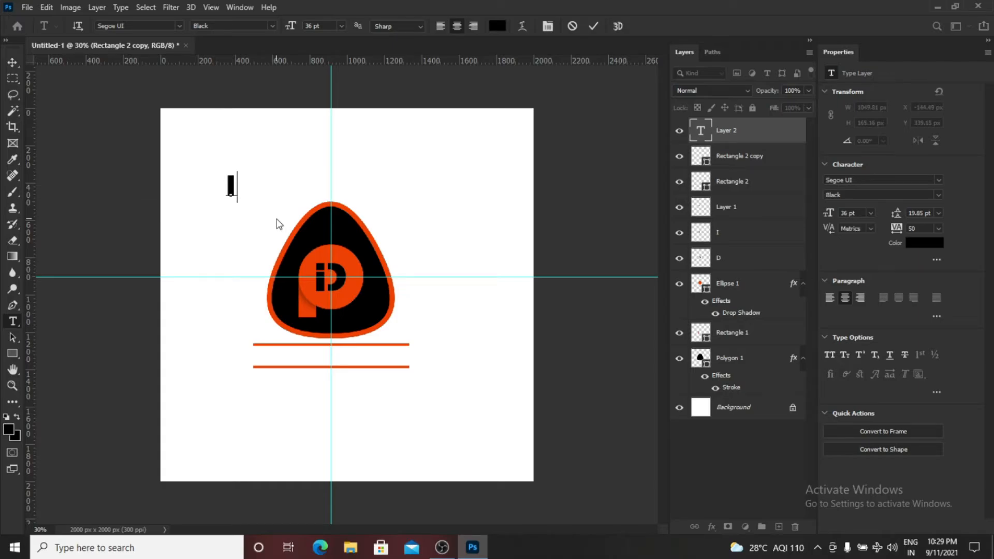
type("IND")
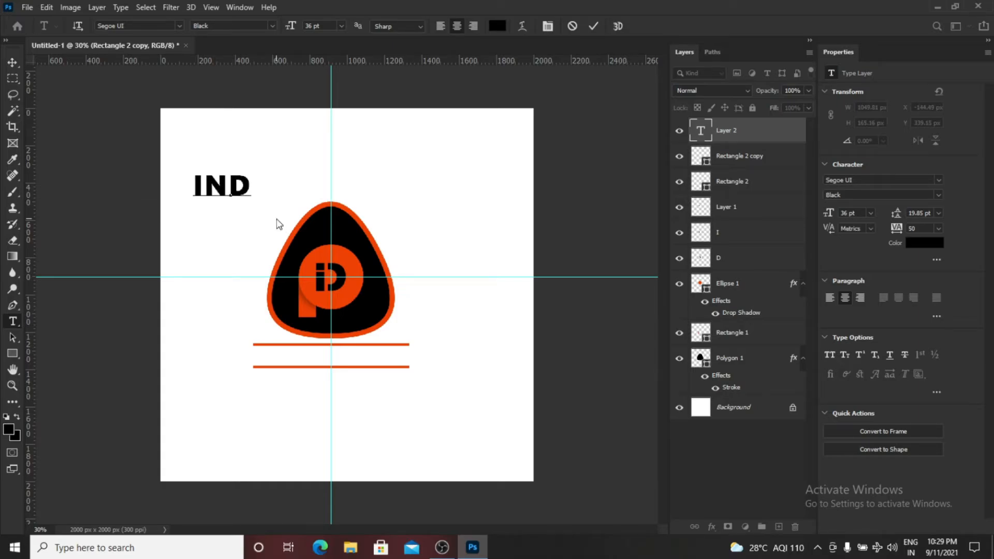
type("  BOND")
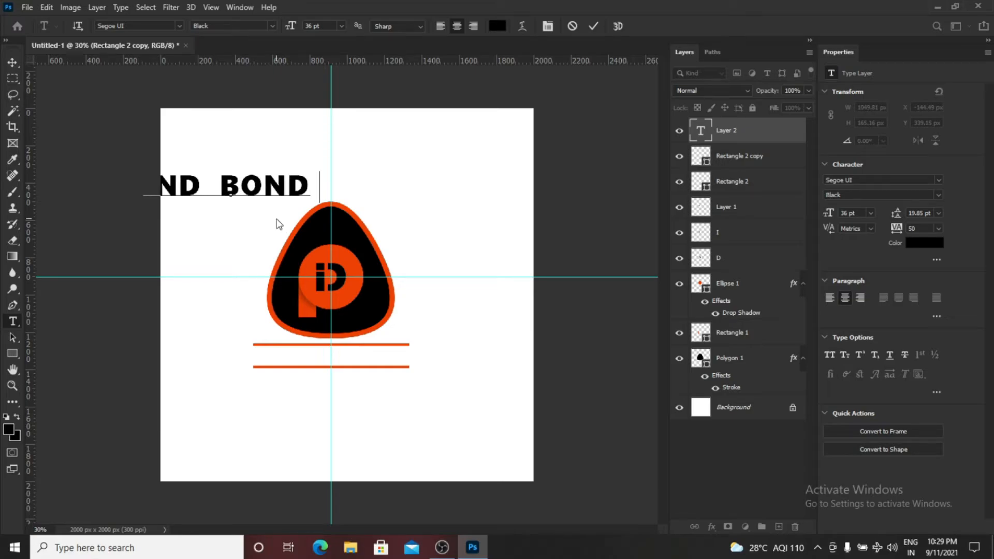
type(" DESIF")
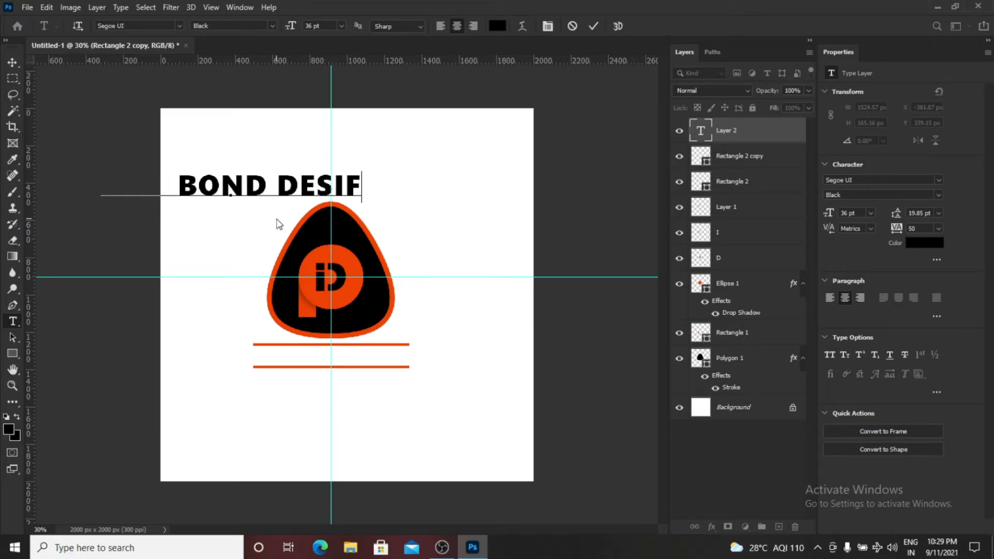
key("BackSpace")
type("GN")
left_click(593, 26)
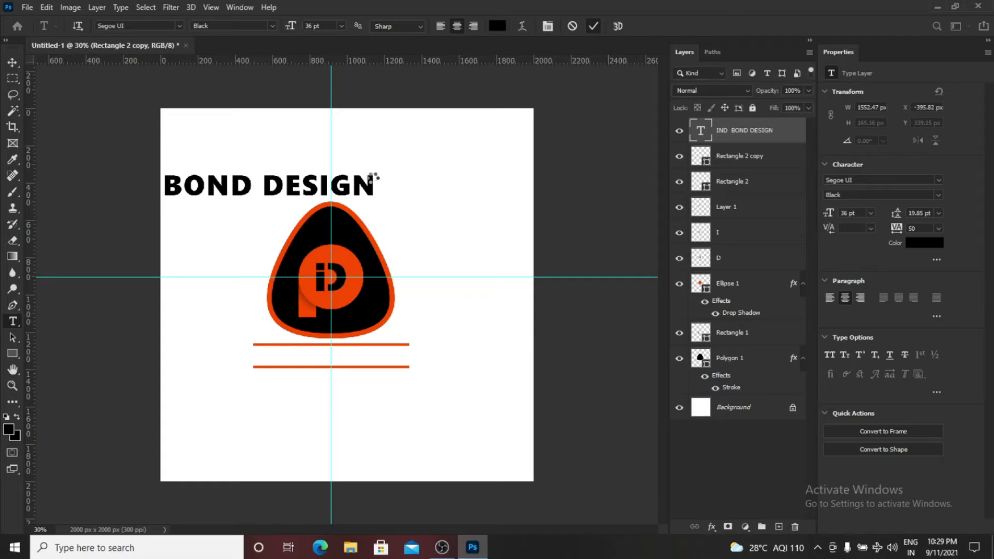
Move the name text between the two orange bars, scale it to about 44%, and center it on the vertical guide
key("v")
left_click_drag(307, 186, 415, 356)
key("ctrl+t")
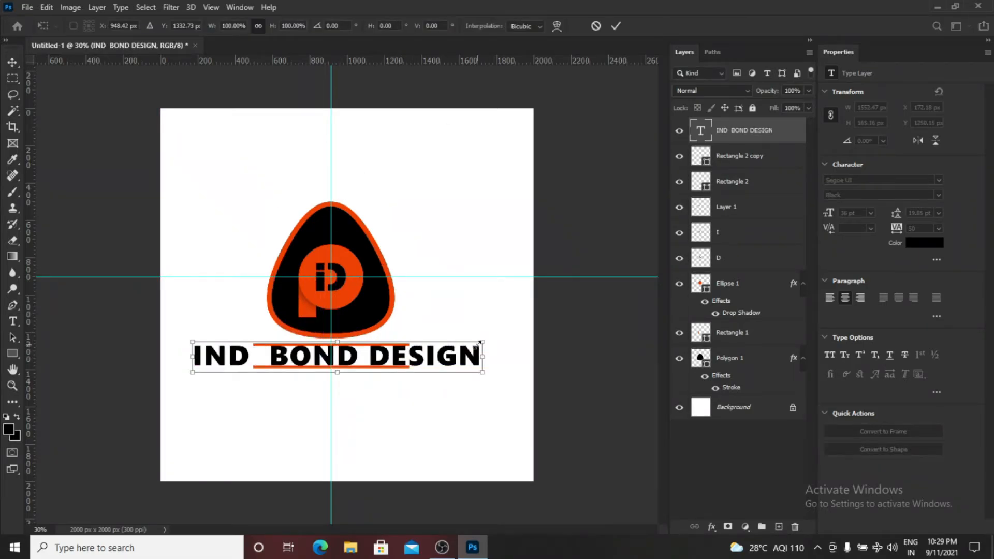
left_click_drag(480, 343, 426, 370)
scroll(383, 362, "up", 3)
left_click_drag(374, 349, 372, 356)
scroll(371, 358, "up", 3)
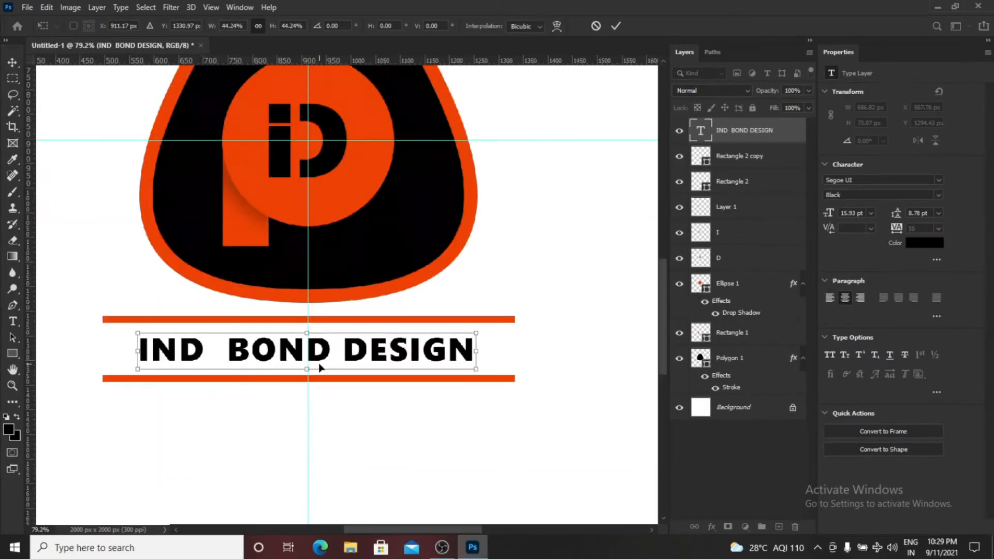
key("Return")
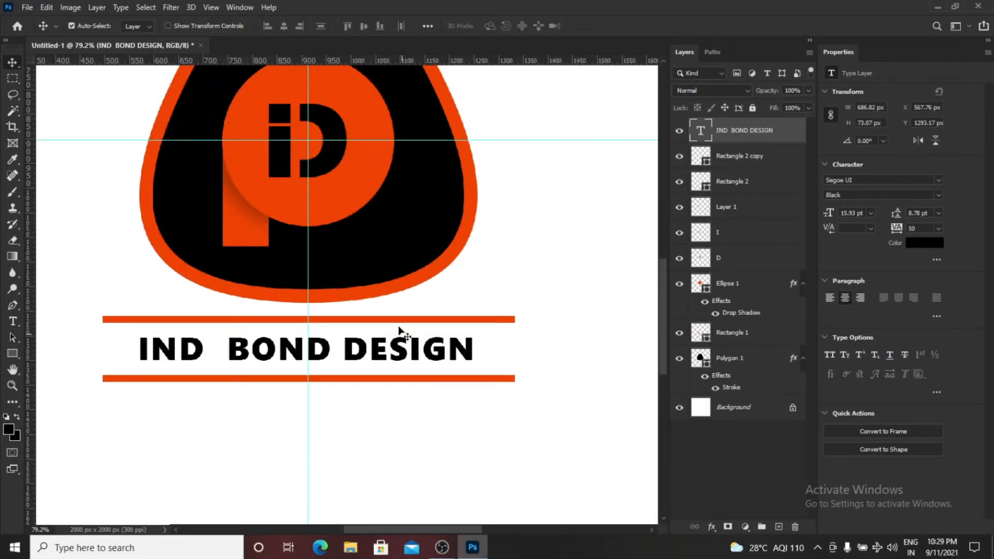
Reduce the height of the upper orange bar to about 6 px, keeping its full width
left_click(401, 321)
key("ctrl+t")
scroll(311, 323, "up", 4)
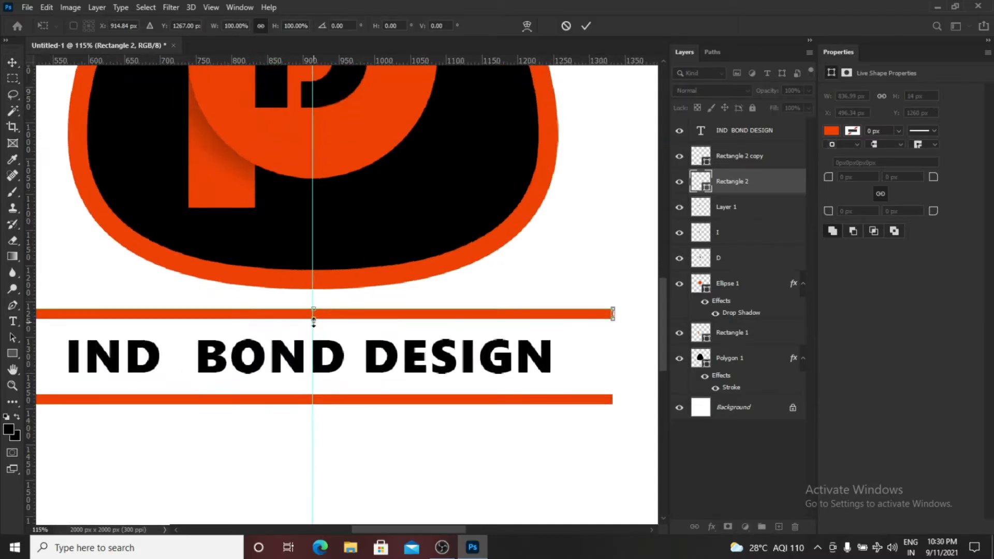
left_click_drag(312, 313, 312, 312)
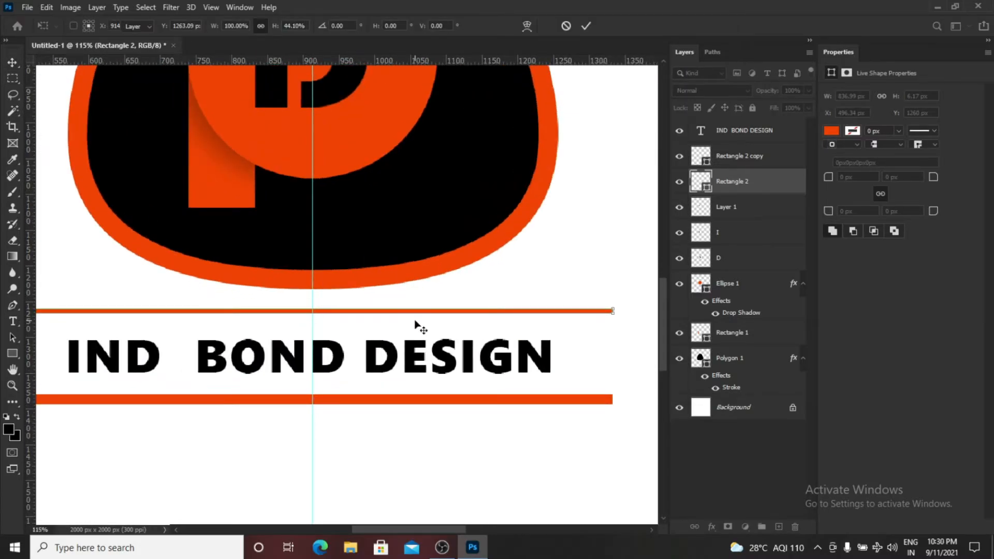
key("Return")
Recolor the thinned upper bar from orange to a dark near-black grey
double_click(702, 190)
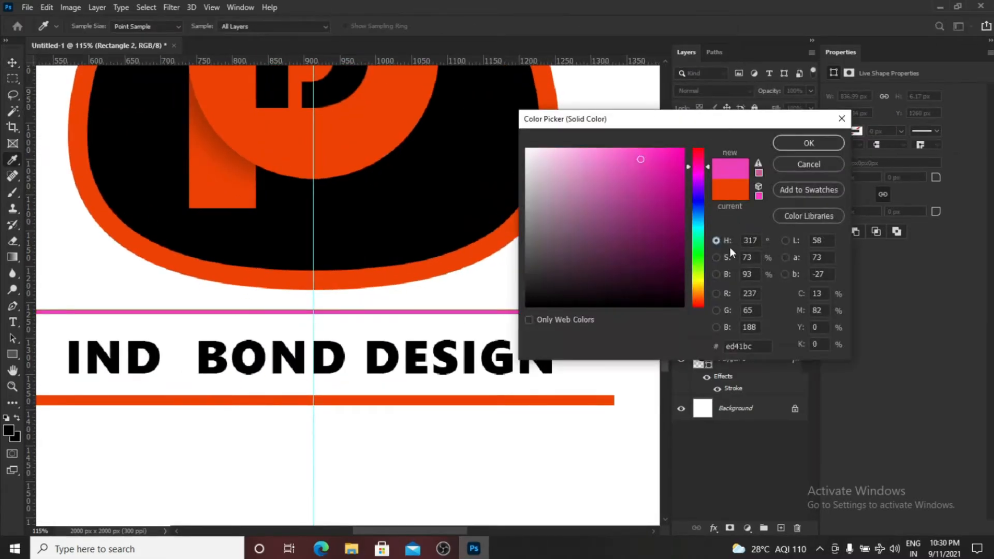
mouse_move(681, 290)
left_mouse_down()
mouse_move(537, 272)
mouse_move(516, 281)
left_mouse_up()
left_click(801, 146)
Delete the thick orange bar below the name text
key("v")
left_click(569, 402)
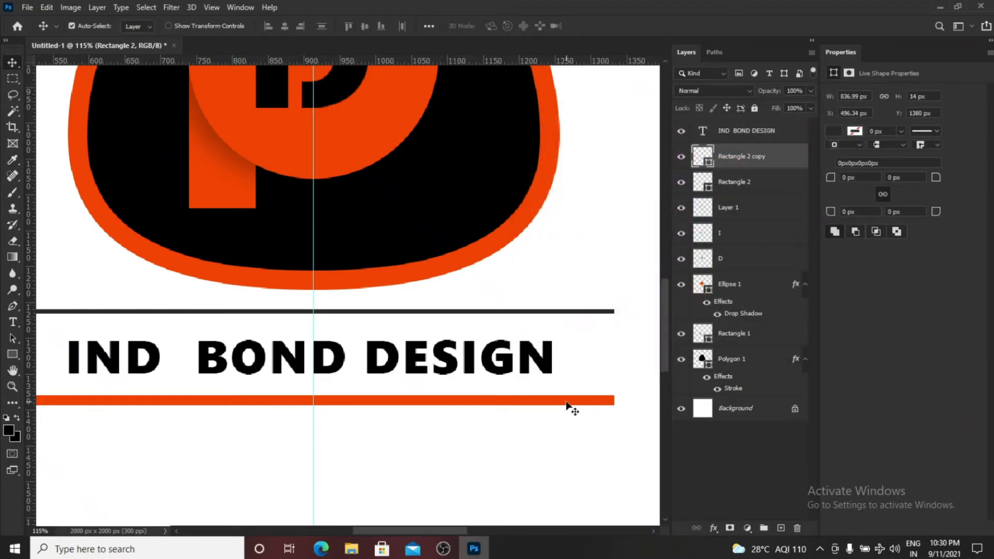
key("Delete")
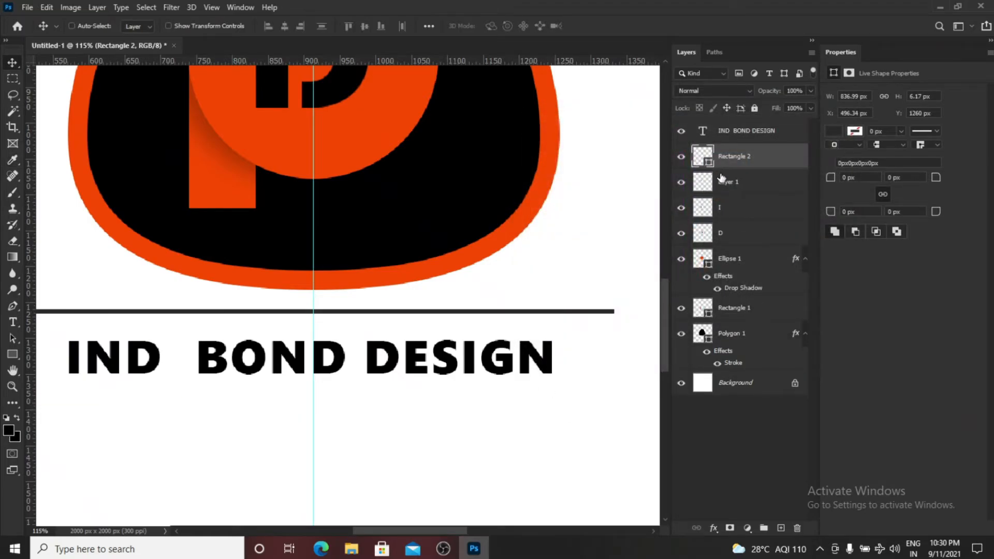
Duplicate the thin dark bar and move the copy 110 px straight down below the name, to Y 1370 px
key("ctrl+j")
key("ctrl+t")
key("shift+Down")
key("shift+Down")
key("shift+Down")
key("shift+Down")
key("shift+Down")
key("shift+Down")
key("shift+Down")
key("shift+Down")
key("shift+Down")
key("shift+Down")
key("shift+Down")
key("shift+Down")
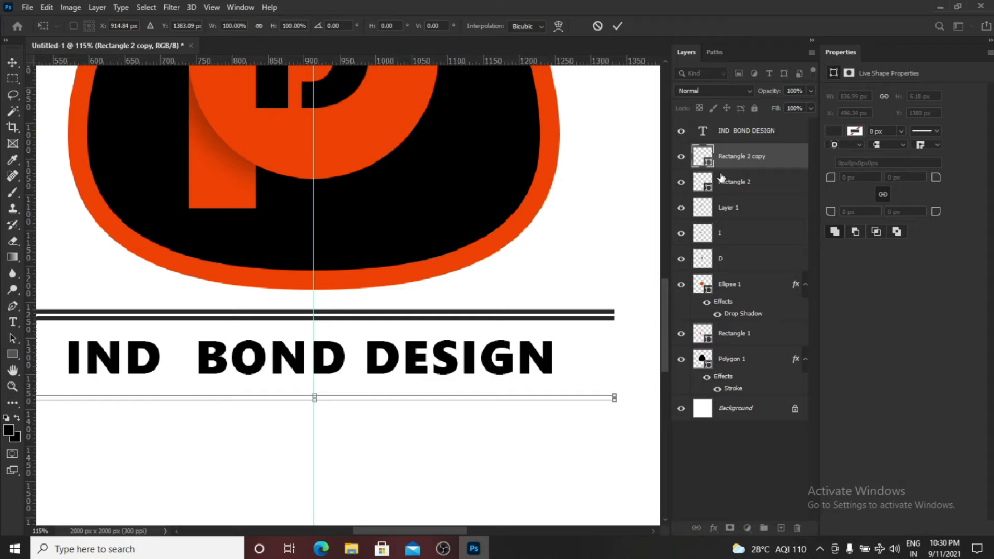
key("shift+Up")
key("Return")
key("ctrl+0")
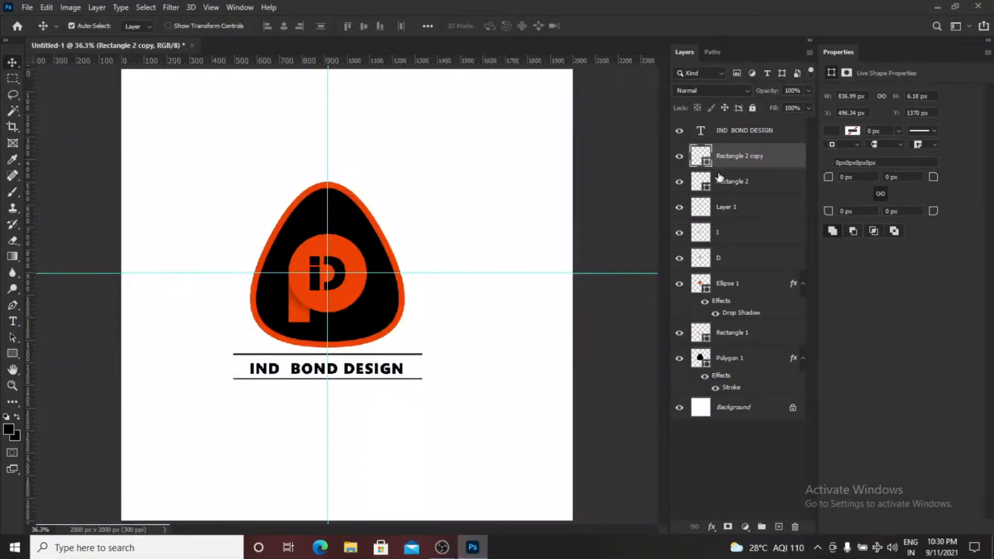
Nudge the name text up to about Y 1284 px between the two dark bars
scroll(328, 368, "up", 5)
left_click(369, 376)
scroll(328, 369, "down", 4)
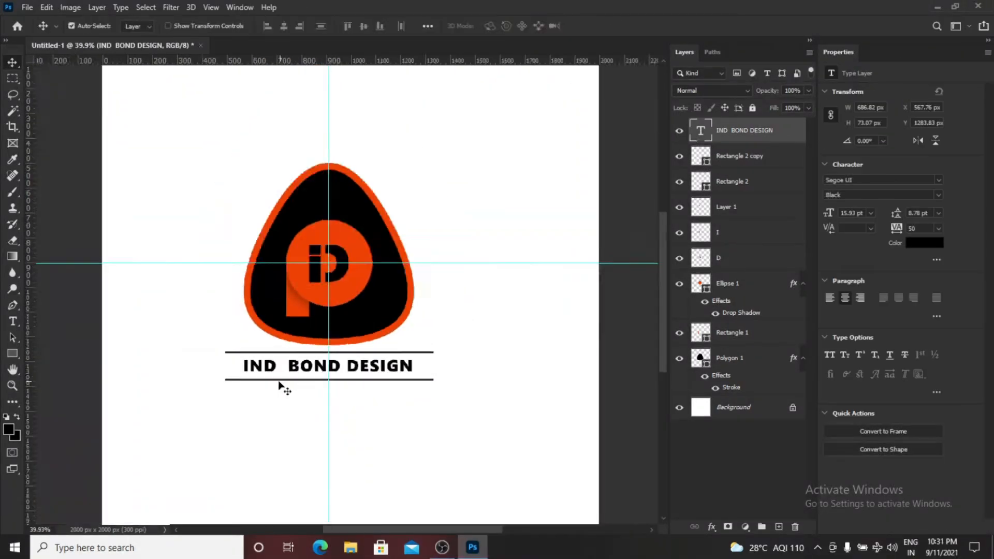
Duplicate the lower dark bar, rotate the copy -90°, and shorten it to about 202 px along the vertical guide
scroll(279, 386, "up", 5)
scroll(287, 378, "down", 1)
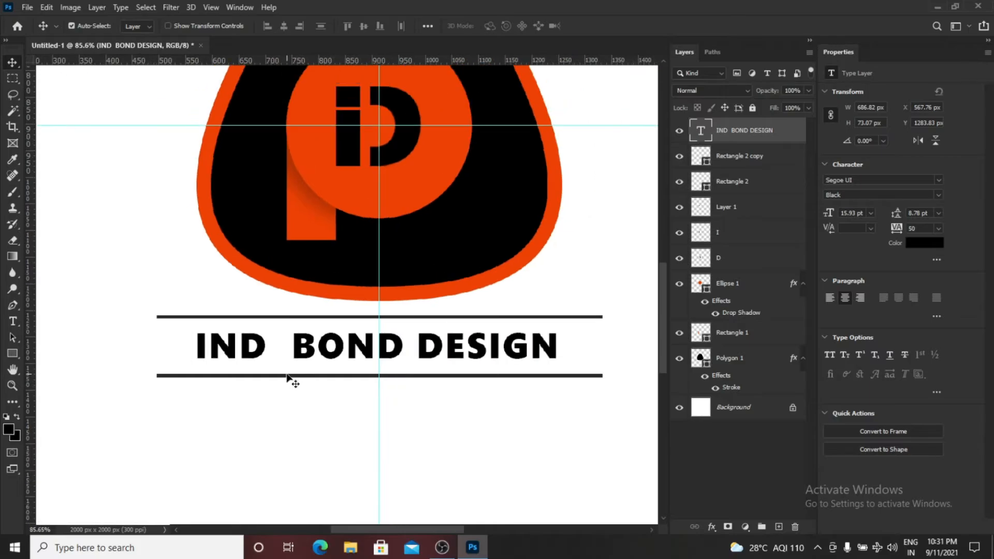
left_click(287, 377)
key("ctrl+j")
key("ctrl+t")
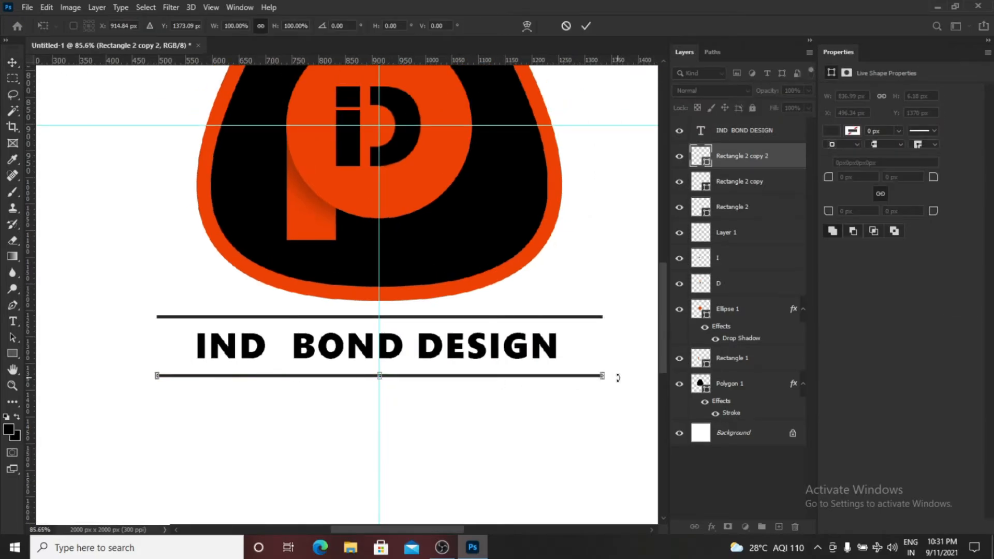
left_click_drag(618, 378, 380, 189)
right_click(374, 494)
left_click_drag(379, 153, 374, 491)
left_click(565, 431)
scroll(400, 461, "down", 6)
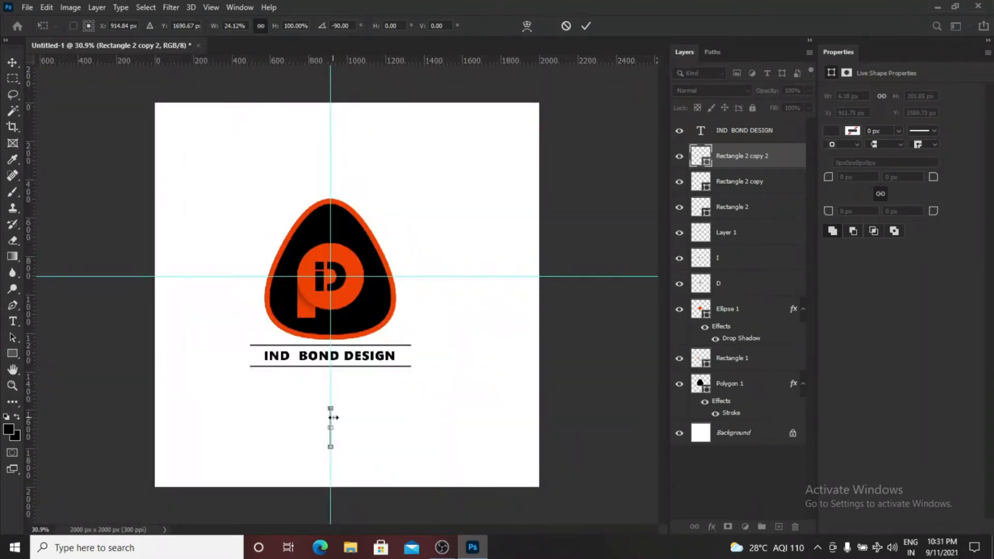
key("Return")
Place the vertical line between IND and BOND at about X 722 px and shorten it to about 48 px
left_click_drag(330, 417, 293, 361)
scroll(283, 399, "up", 5)
key("ctrl+t")
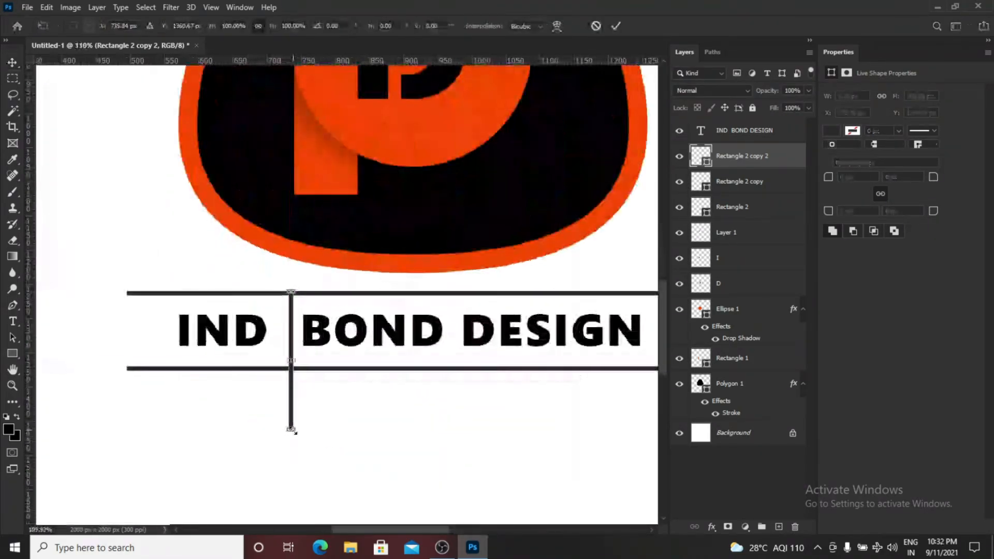
left_click_drag(290, 424, 297, 331)
scroll(297, 344, "up", 5)
left_click_drag(287, 287, 267, 354)
key("Return")
Duplicate the vertical divider line and move the copy 250 px right, between BOND and DESIGN, to X 972 px
scroll(271, 338, "down", 5)
left_click(271, 335)
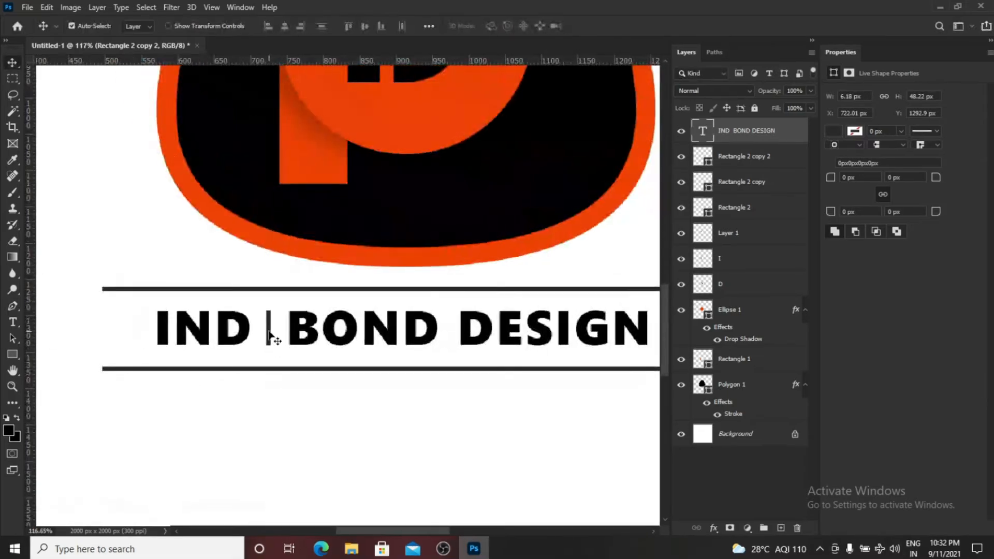
left_click(682, 158)
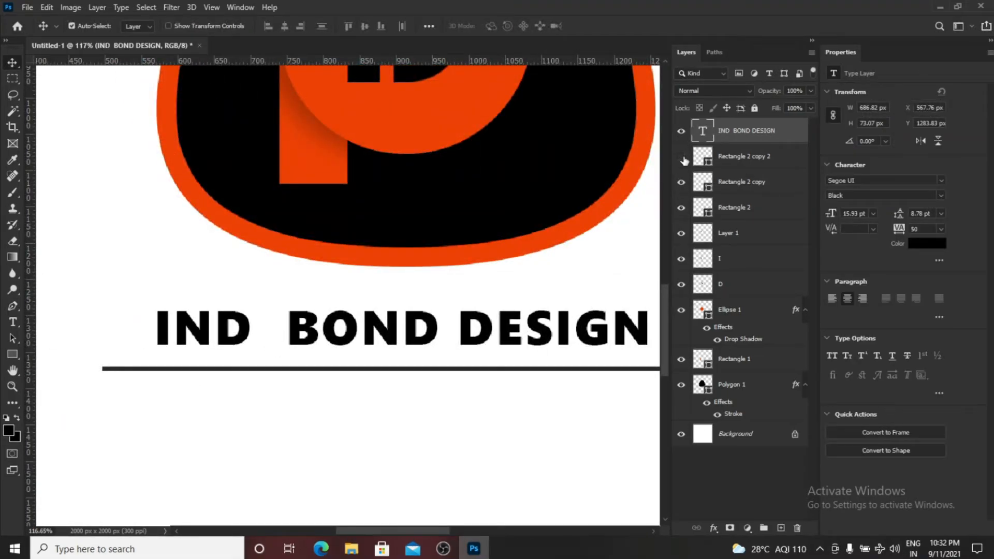
left_click(683, 159)
left_click(746, 164)
key("ctrl+j")
key("ctrl+t")
key("shift+Right")
key("shift+Right")
key("shift+Right")
key("shift+Right")
key("shift+Right")
key("shift+Right")
key("shift+Right")
key("shift+Right")
key("shift+Right")
key("shift+Right")
key("shift+Right")
key("shift+Right")
key("shift+Right")
key("shift+Right")
key("shift+Right")
key("shift+Right")
key("shift+Right")
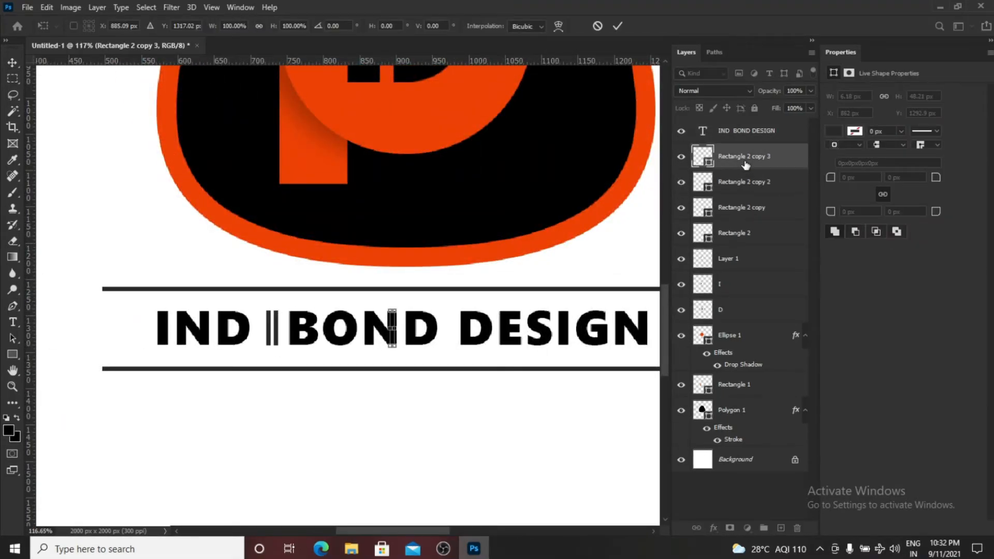
key("shift+Right")
key("shift+Right")
key("shift+Right")
key("shift+Right")
key("shift+Right")
key("shift+Right")
key("shift+Right")
key("shift+Right")
key("Return")
Insert an extra space before and after BOND in the name text to make room for the dividers
scroll(404, 229, "down", 3)
left_click_drag(404, 229, 360, 241)
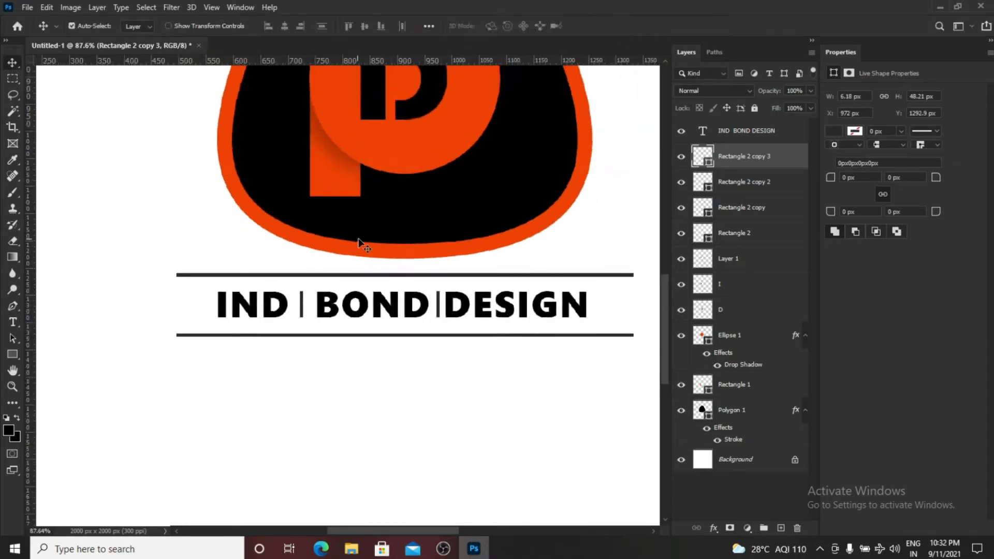
double_click(702, 134)
left_click(402, 317)
left_click(269, 319)
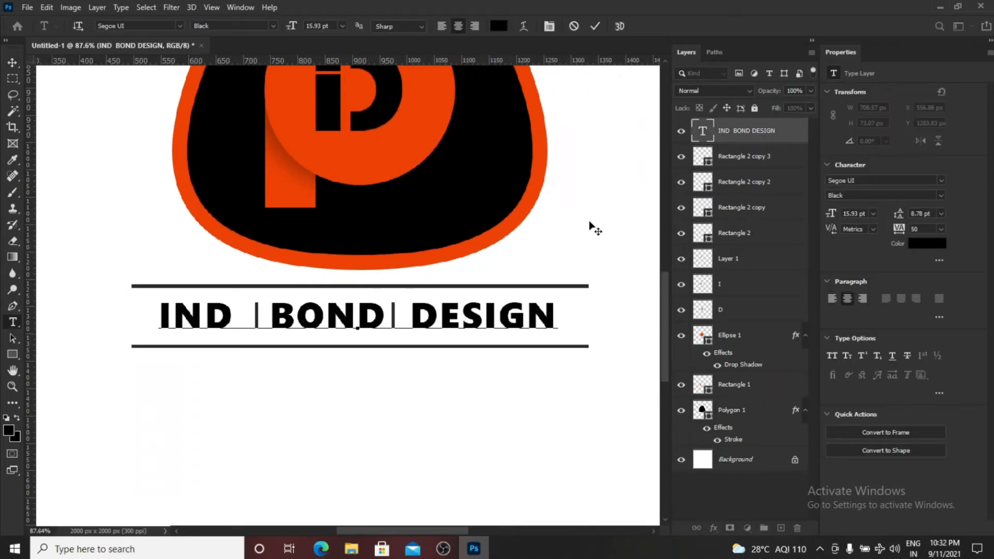
left_click(594, 26)
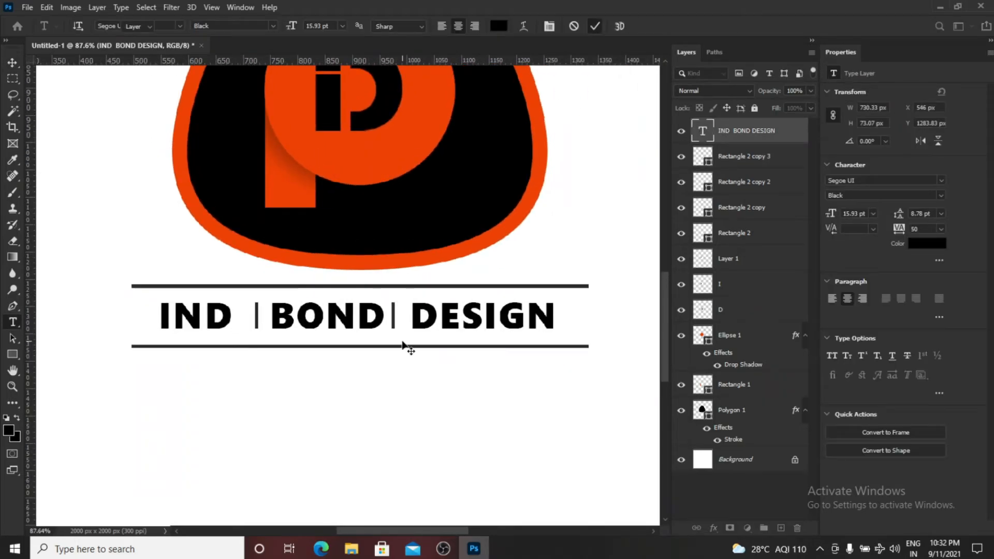
Move the divider between BOND and DESIGN to about X 979 px, centered in its gap
left_click(681, 157)
left_click(707, 159)
key("ctrl+t")
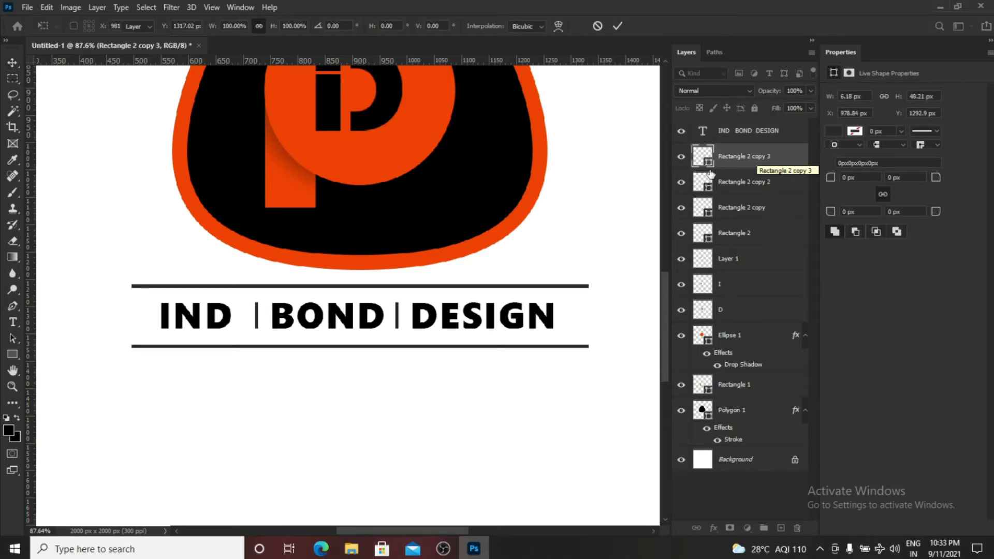
Shift the divider between IND and BOND left to about X 713 px, centered in its gap
left_click(722, 185)
key("ctrl+t")
key("Left")
key("Left")
key("Left")
key("Left")
key("Left")
key("Left")
key("Left")
key("Left")
key("Return")
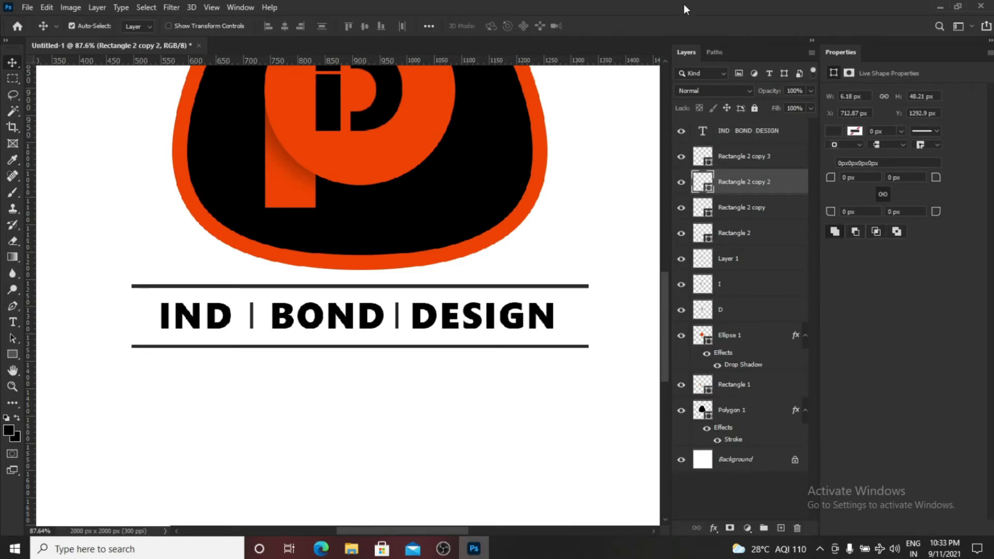
Recolor only the word BOND in the name text orange by sampling the logo's orange circle
double_click(704, 134)
left_click_drag(387, 318, 269, 318)
left_click(499, 26)
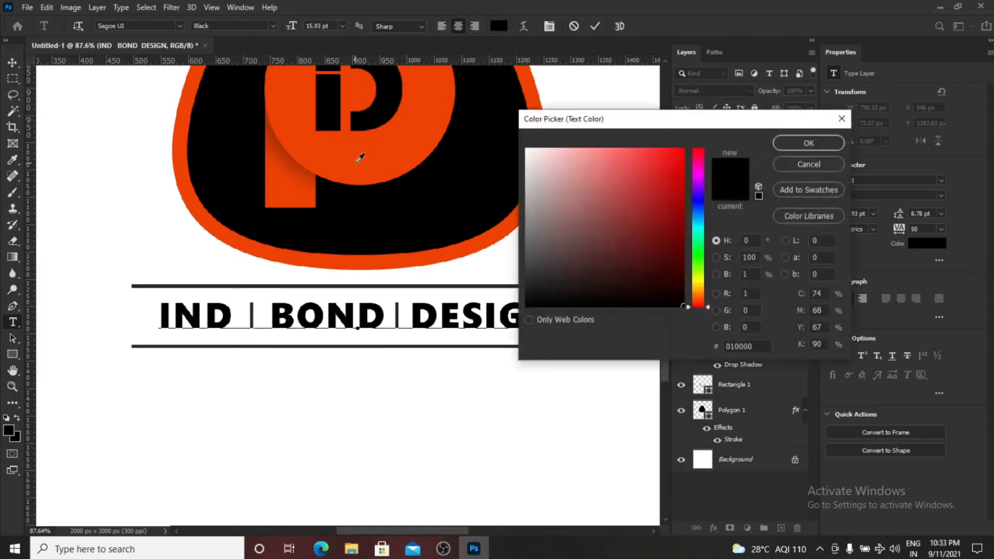
left_click(356, 162)
left_click(809, 143)
left_click(595, 26)
key("v")
key("ctrl+0")
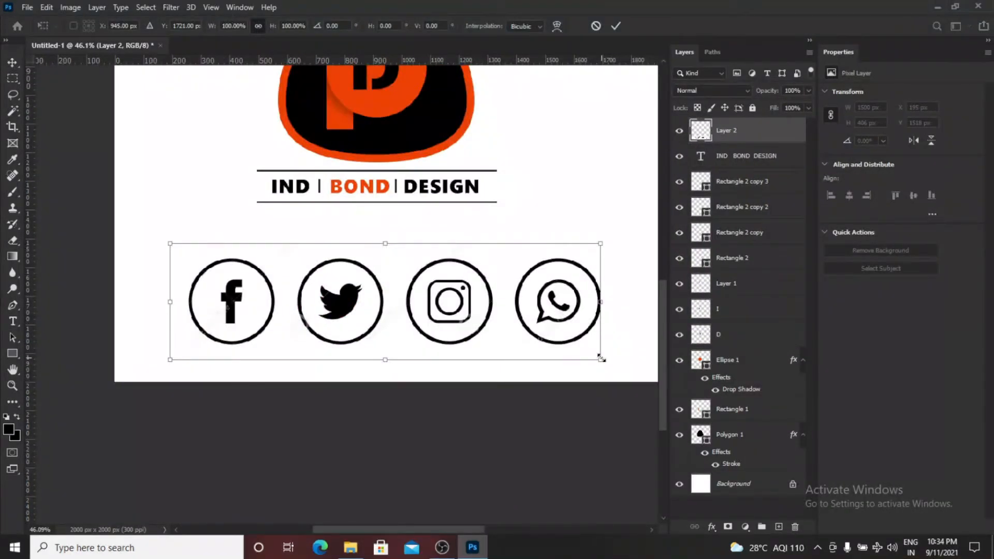
Scale the row of social media icons to about 10.9% and place it under the lower bar at X 624, Y 1390 px
left_click_drag(599, 355, 362, 233)
left_click_drag(384, 233, 339, 228)
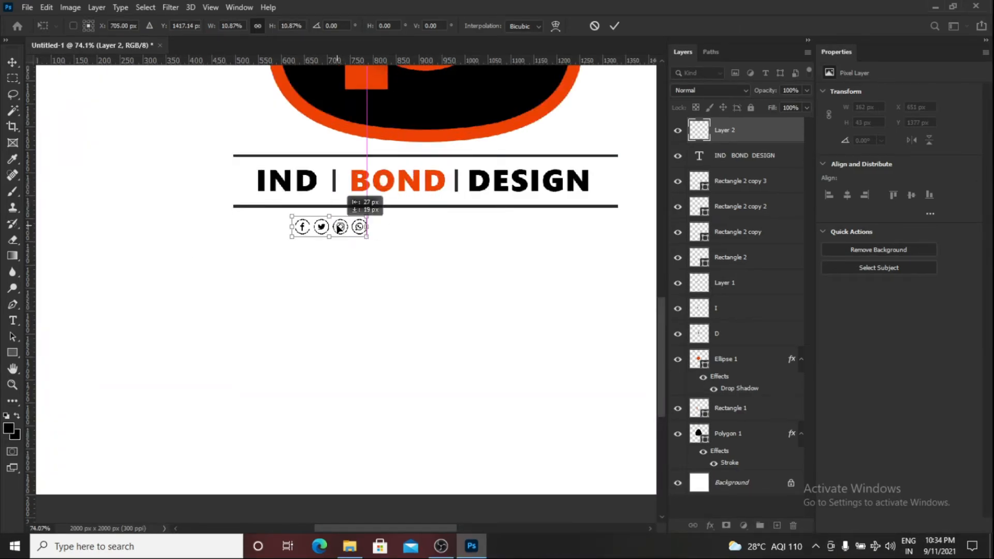
key("Return")
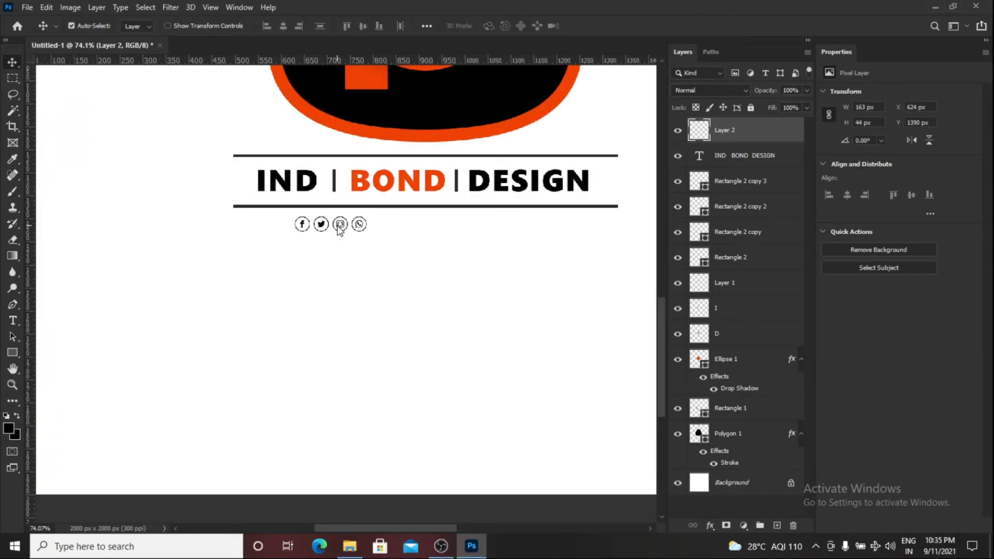
key("t")
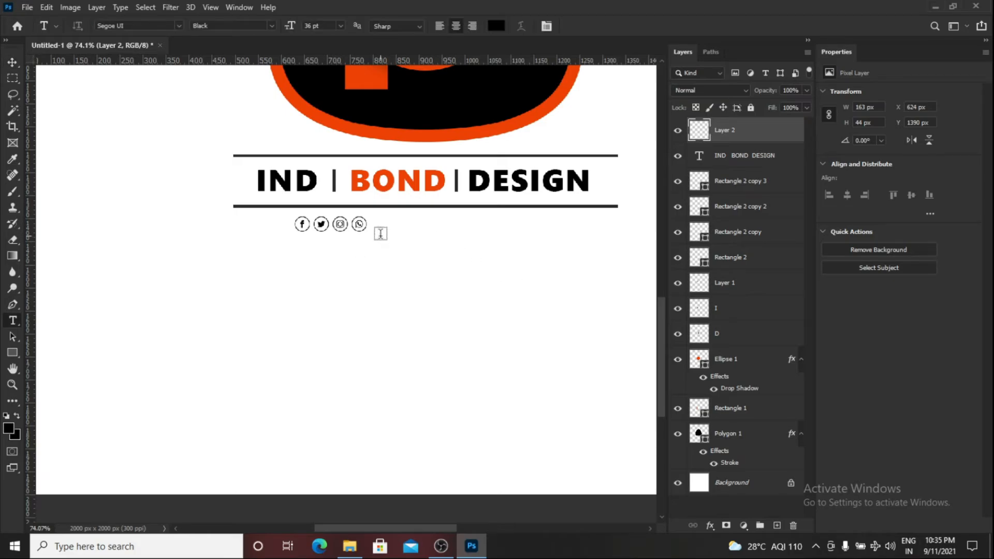
key("ctrl+0")
scroll(307, 390, "up", 5)
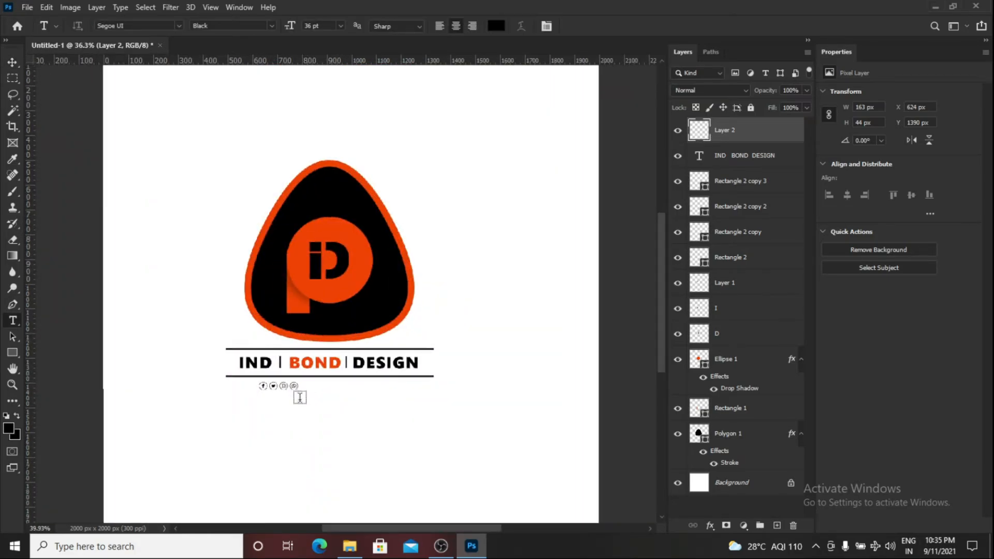
left_click(385, 380)
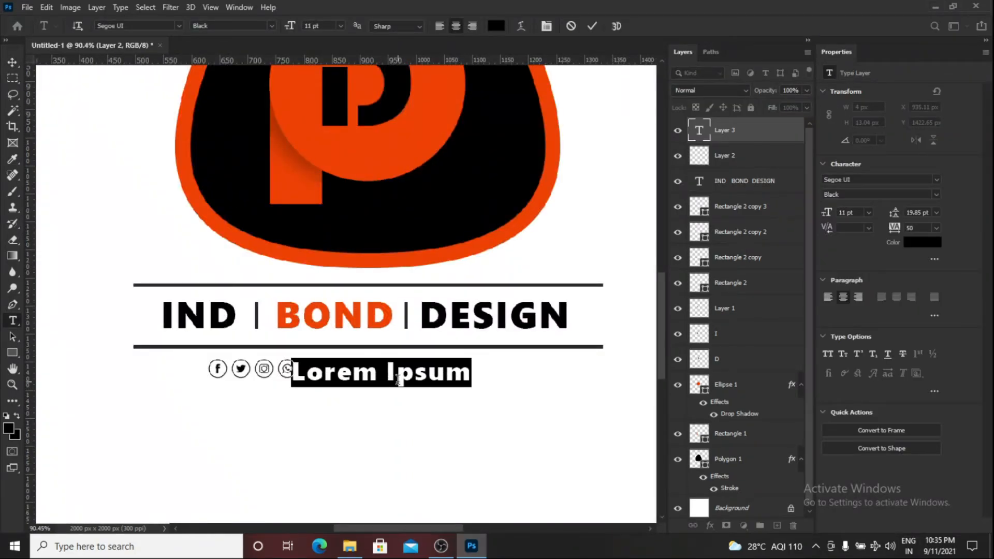
type("@")
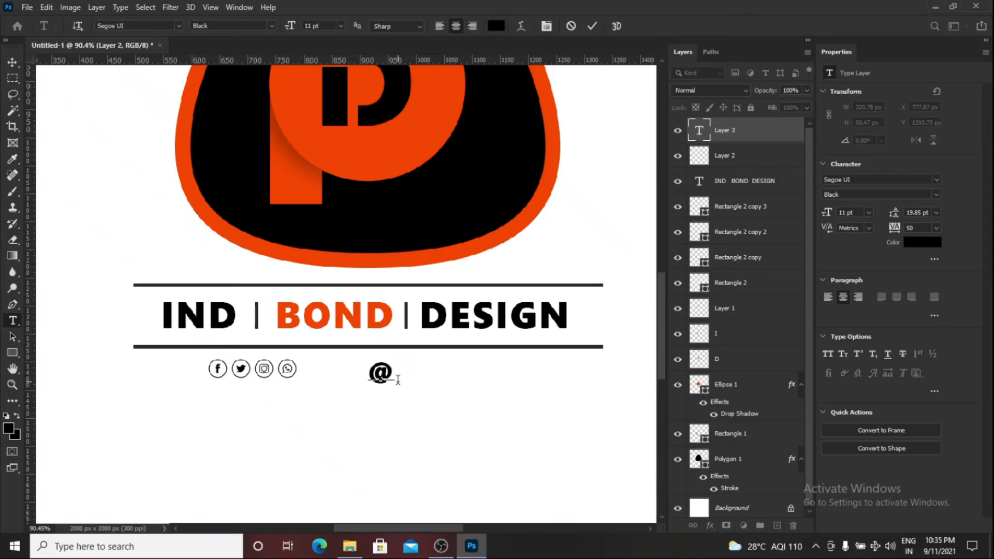
type("INDBOND")
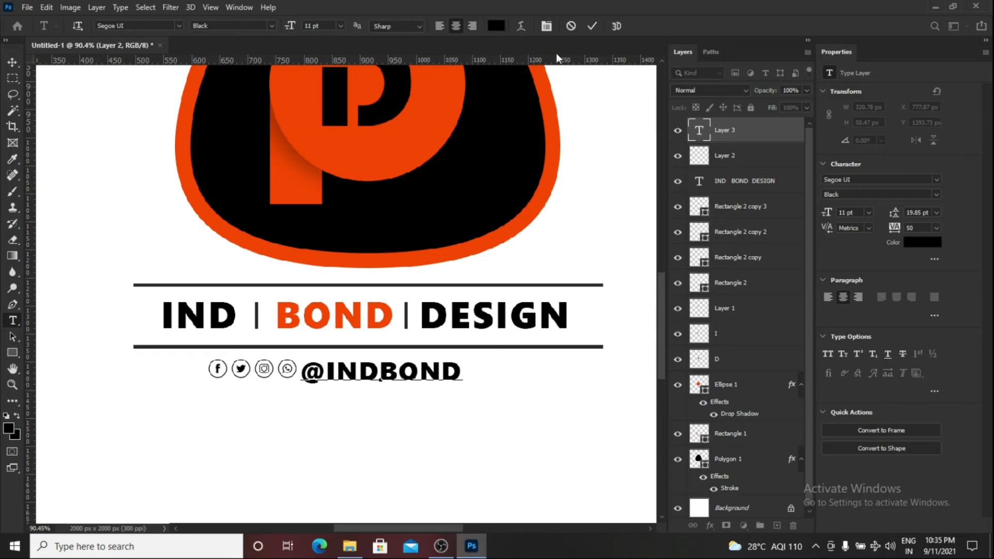
left_click(592, 26)
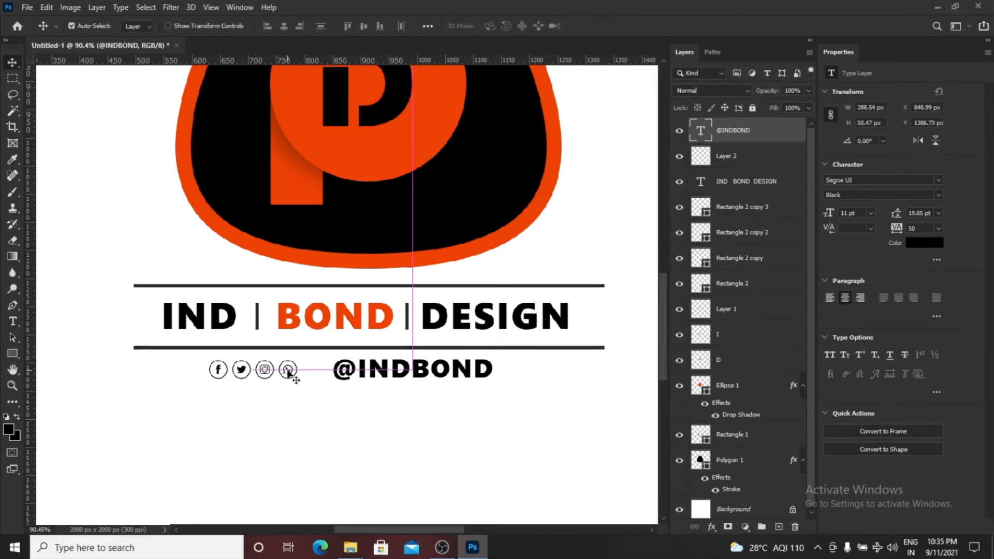
left_click(288, 370)
key("ctrl+t")
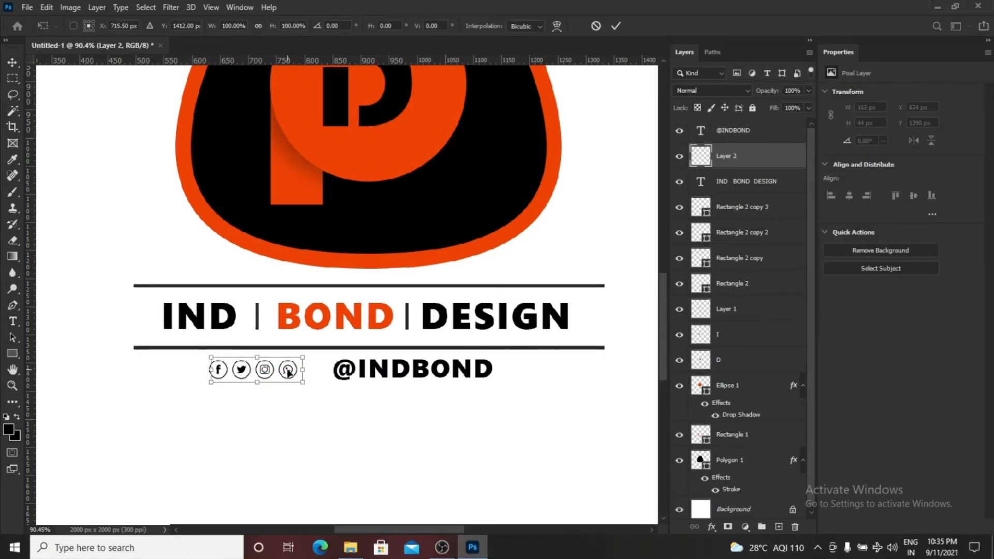
key("shift+Right")
key("shift+Right")
key("shift+Right")
key("Return")
key("ctrl+0")
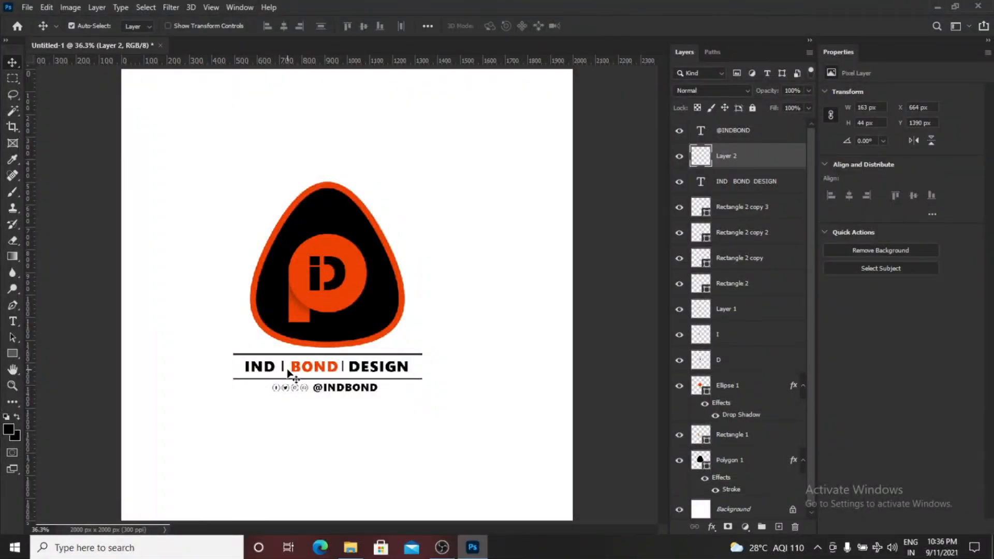
Scale all the triangle emblem's layers together to about 76.2% and center the emblem just above the upper bar
left_click_drag(160, 150, 460, 353)
key("ctrl+t")
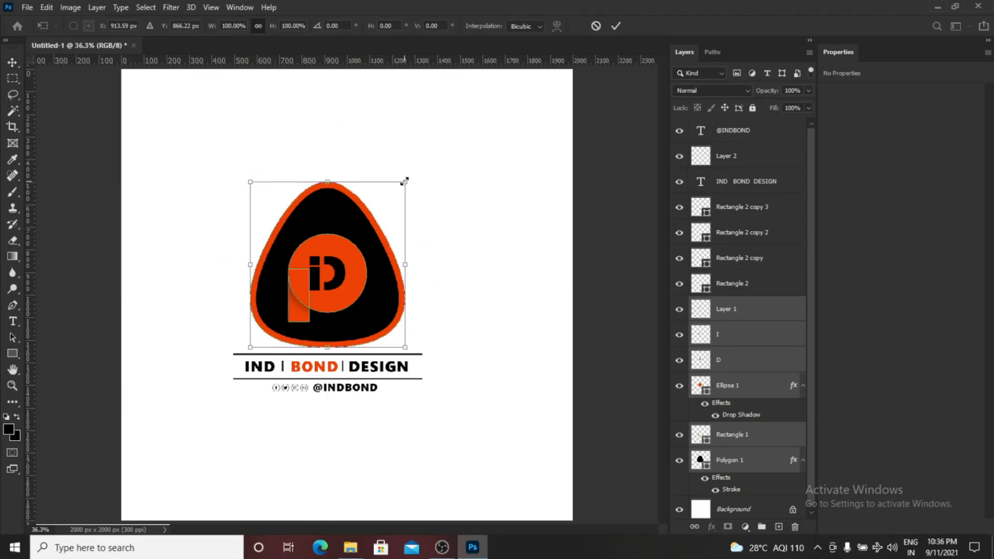
left_click_drag(404, 181, 367, 223)
left_click_drag(336, 276, 357, 272)
left_click_drag(388, 218, 378, 230)
left_click_drag(353, 271, 354, 269)
left_click_drag(378, 231, 390, 217)
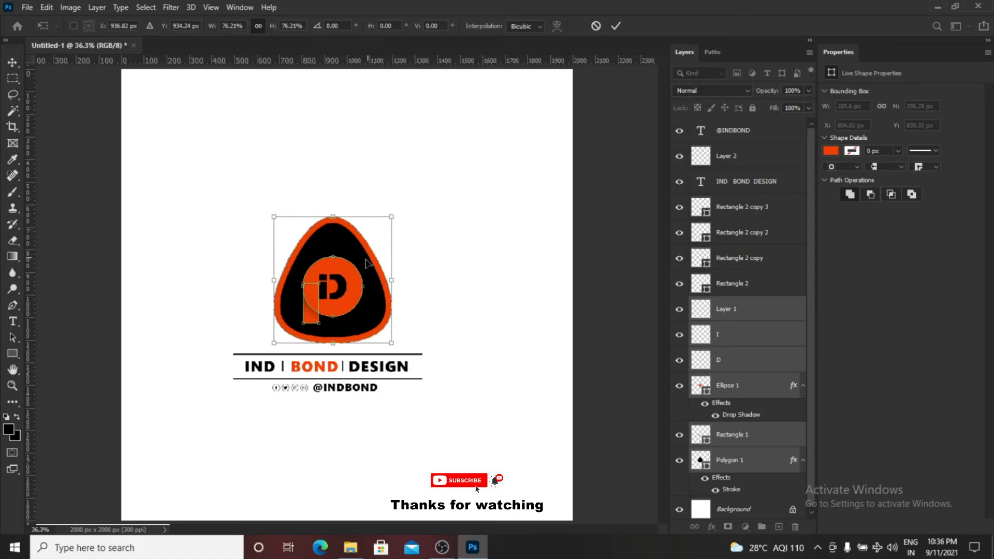
left_click_drag(367, 258, 362, 261)
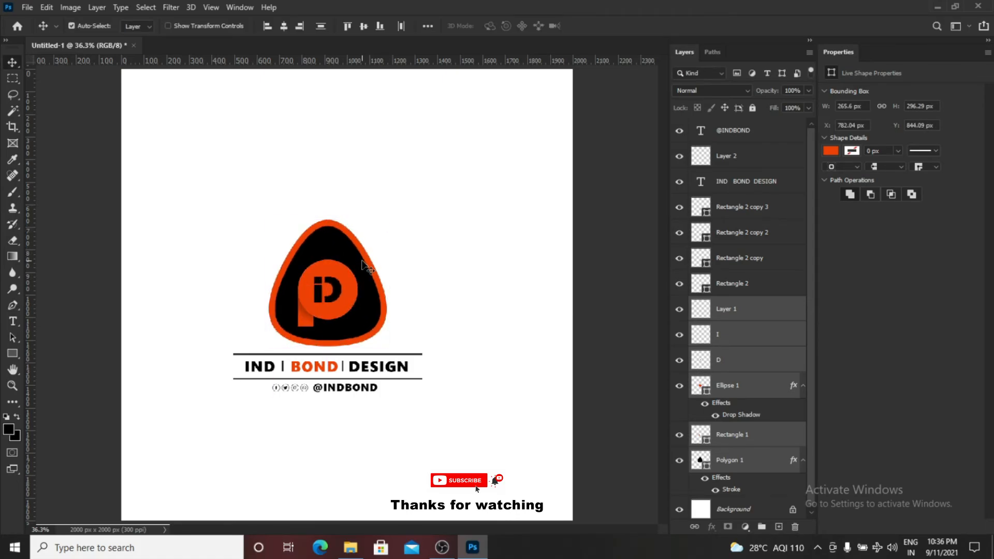
Close the Properties display to widen the canvas area around the logo
left_click(987, 53)
left_click(966, 85)
scroll(415, 348, "up", 5)
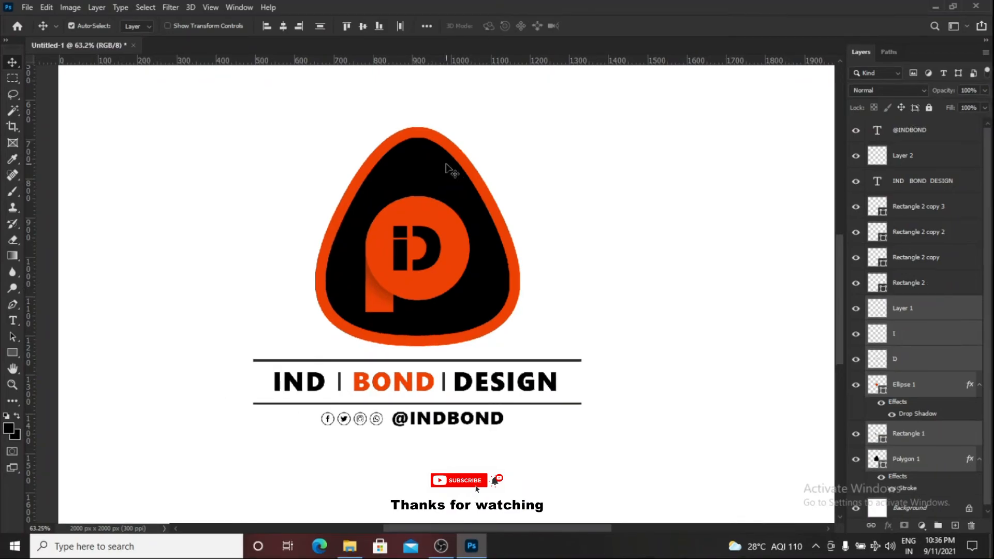
Move only the black rounded triangle with its orange outline down to a center of about Y 965 px
left_click(576, 115)
left_click(627, 133)
left_click(443, 166)
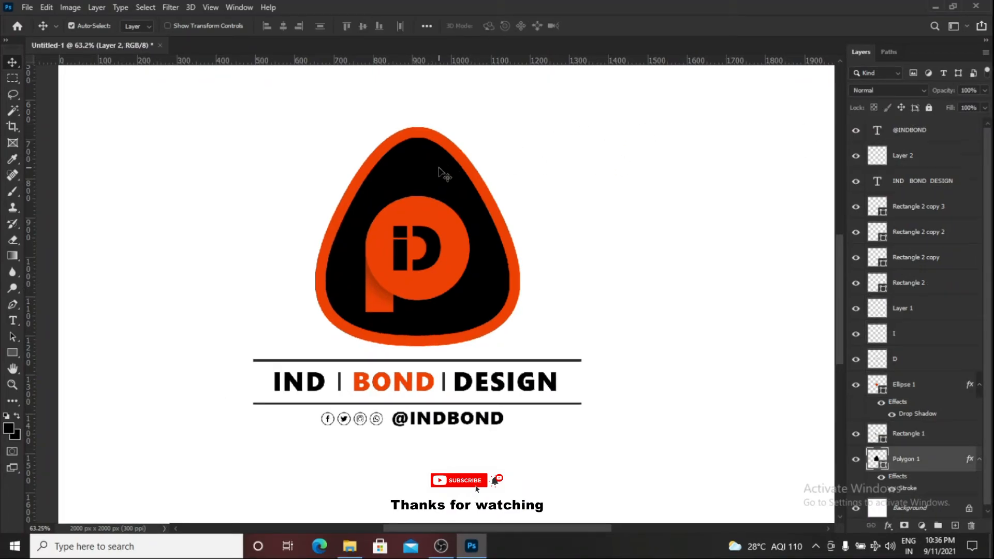
key("ctrl+t")
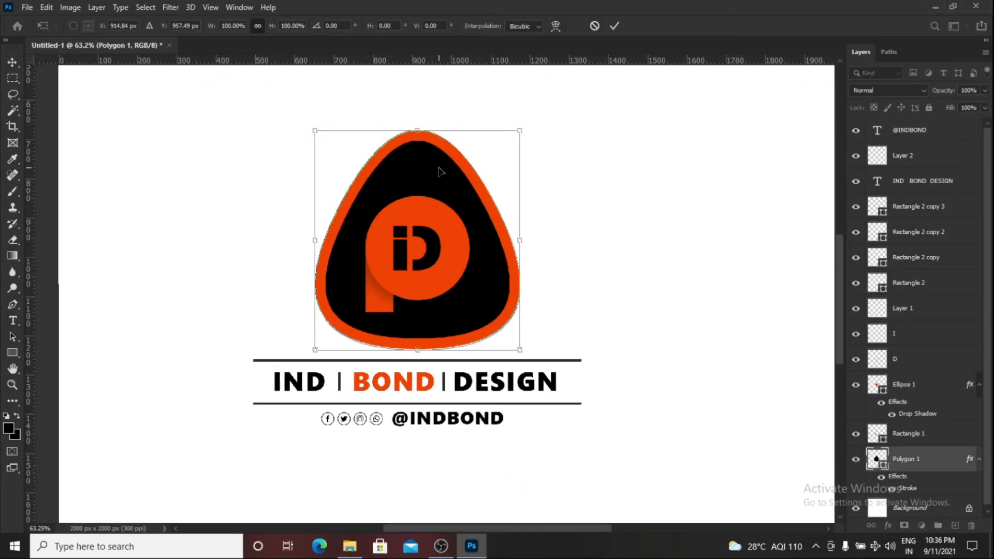
key("Down")
key("Down")
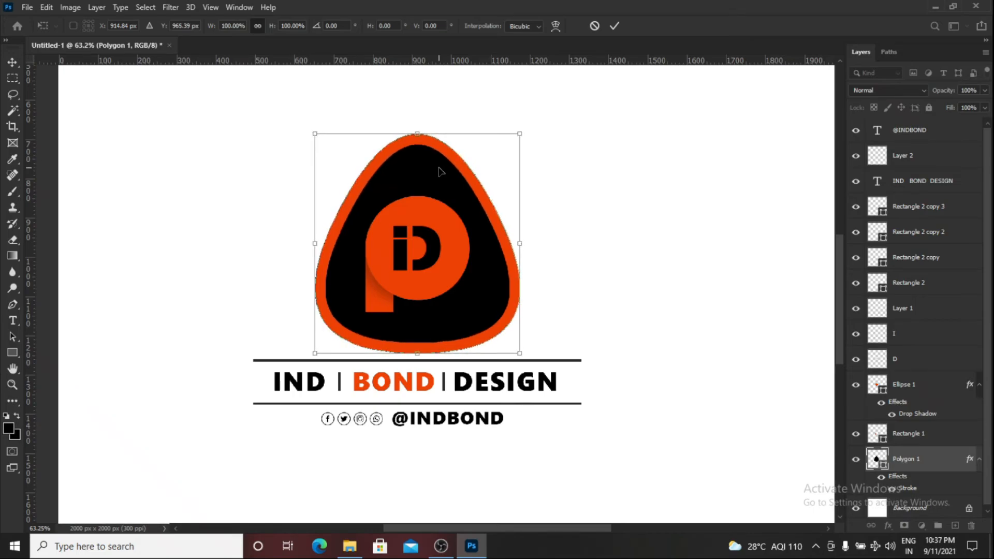
key("Return")
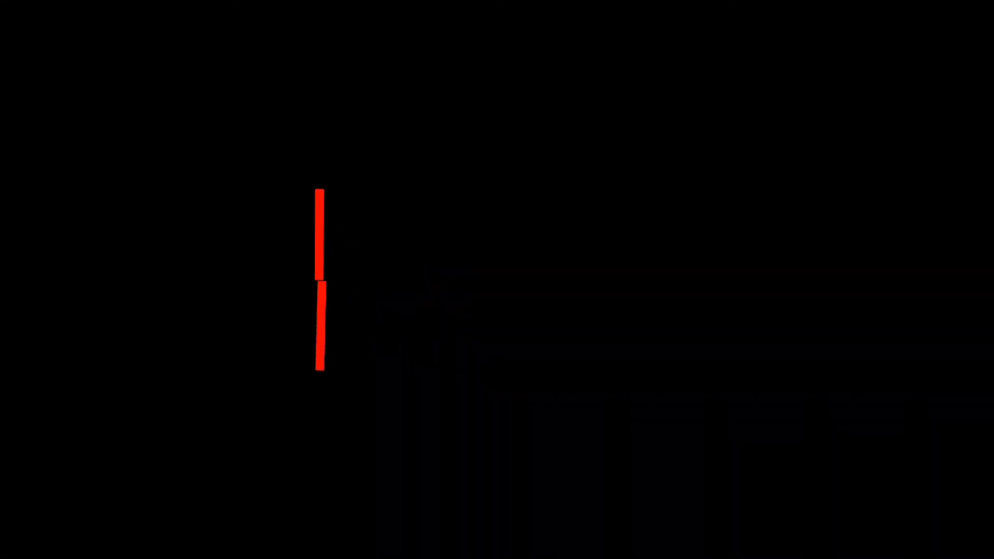